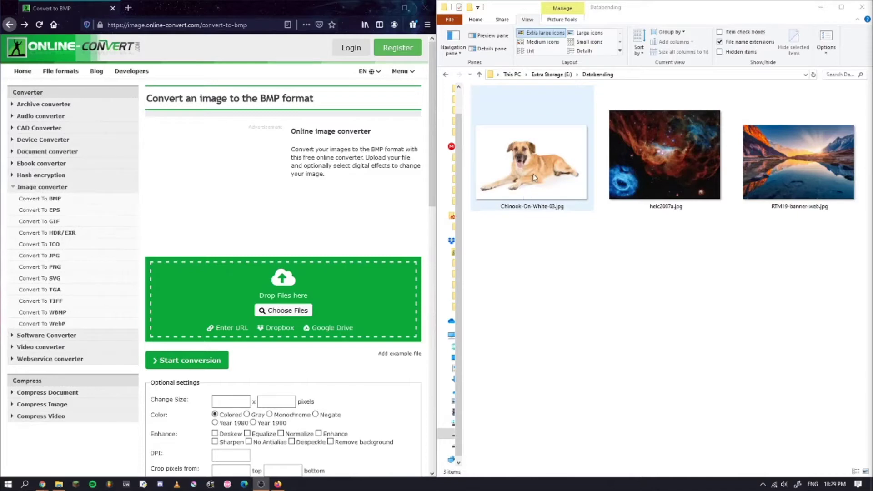
# - Convert the dog photo to BMP in Online-Convert and download it into the Databending folder
pyautogui.moveTo(533, 174); pyautogui.dragTo(286, 311)
pyautogui.click(286, 311)
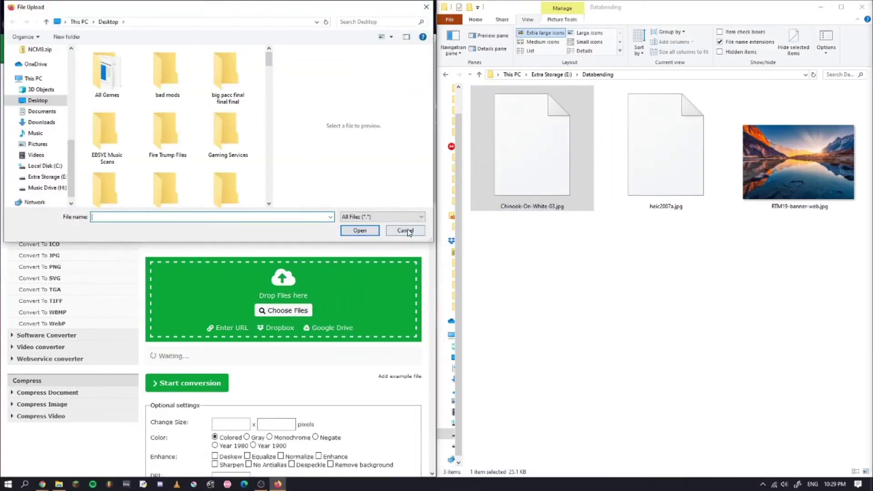
pyautogui.click(405, 232)
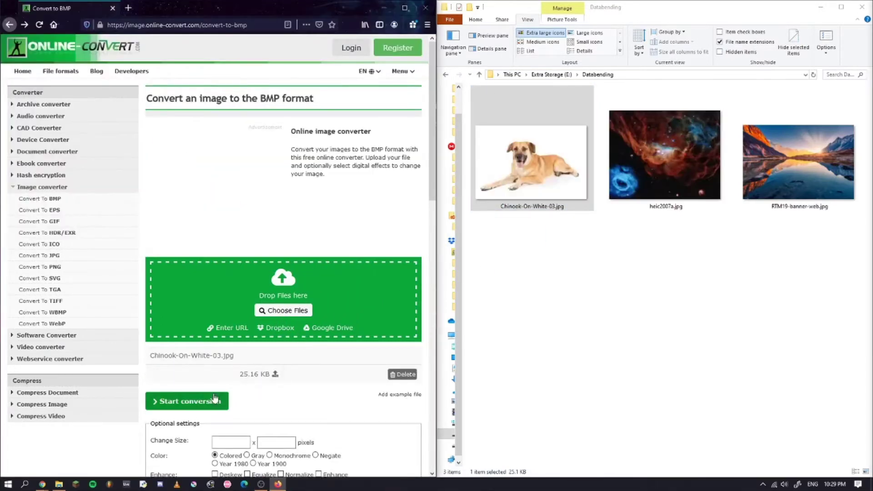
pyautogui.click(207, 401)
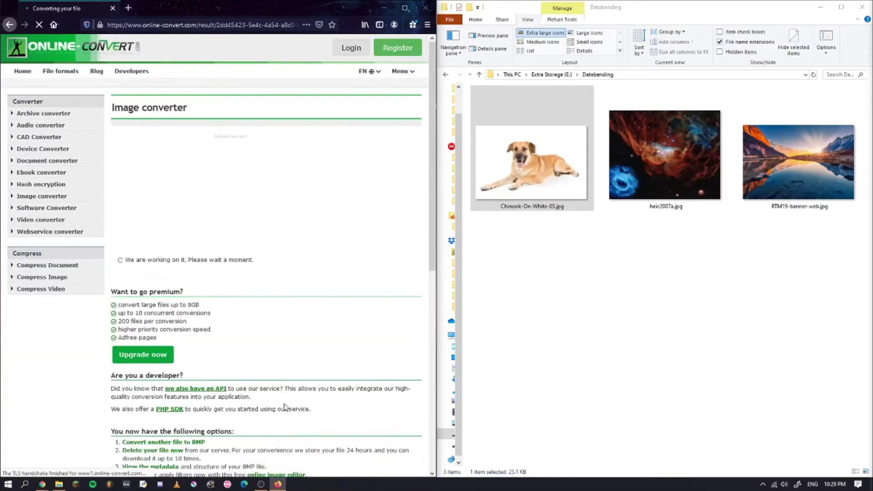
pyautogui.click(374, 361)
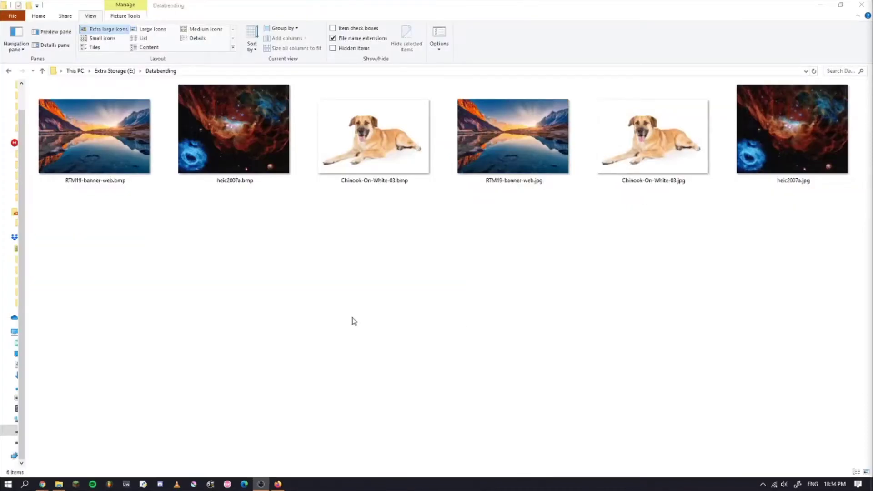
# - Delete the three original JPG files from the Databending folder
pyautogui.moveTo(530, 222); pyautogui.dragTo(821, 138)
pyautogui.rightClick(798, 162)
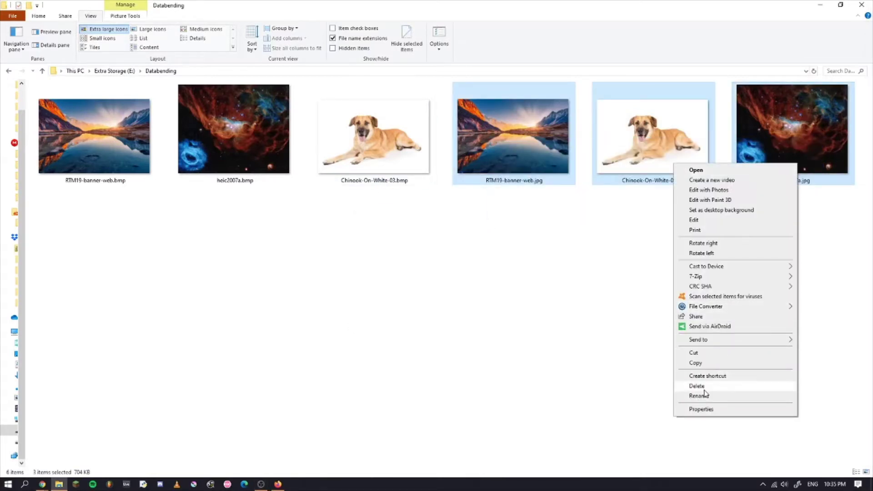
pyautogui.click(704, 390)
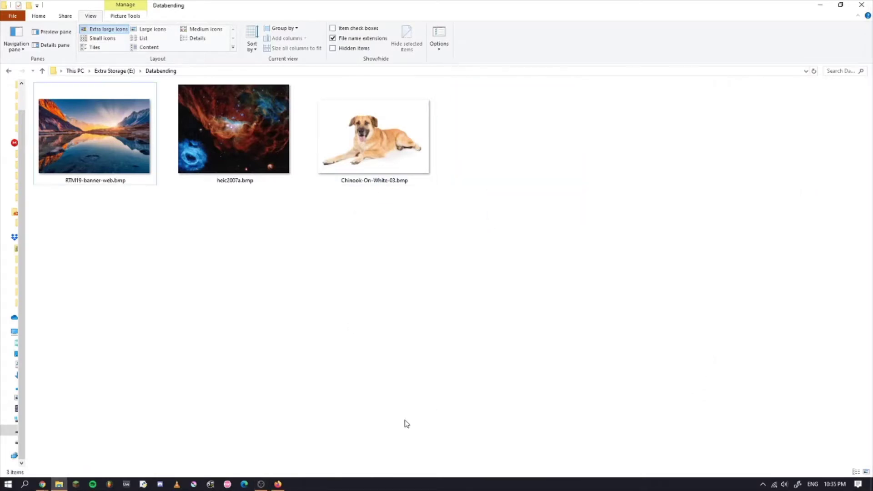
pyautogui.click(25, 485)
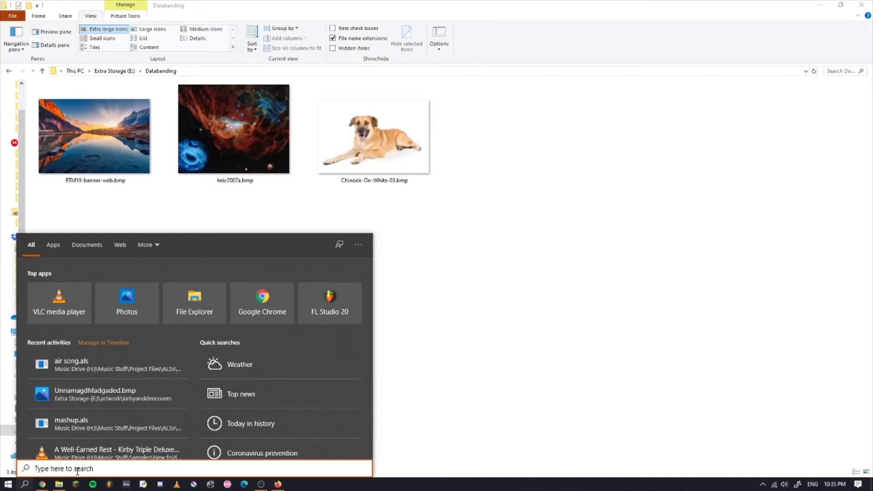
# - Search Windows for 'audacity' and launch audacity.exe
pyautogui.write('audic')
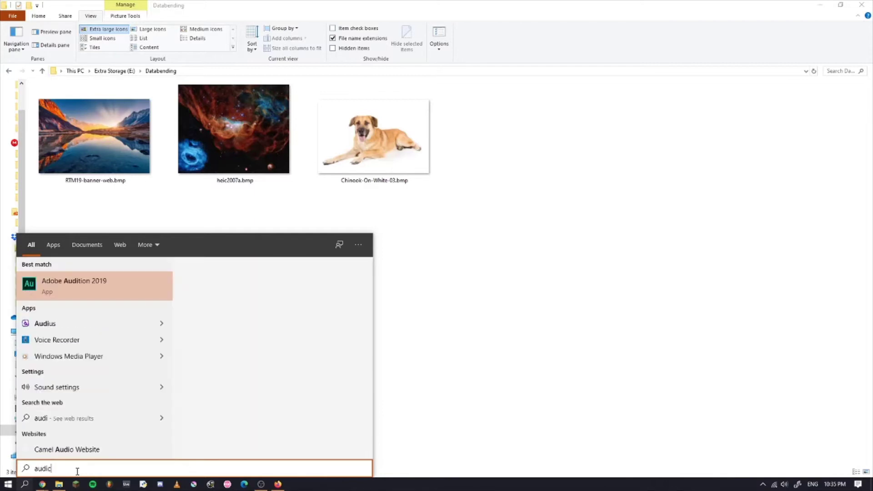
pyautogui.press('BackSpace')
pyautogui.press('BackSpace')
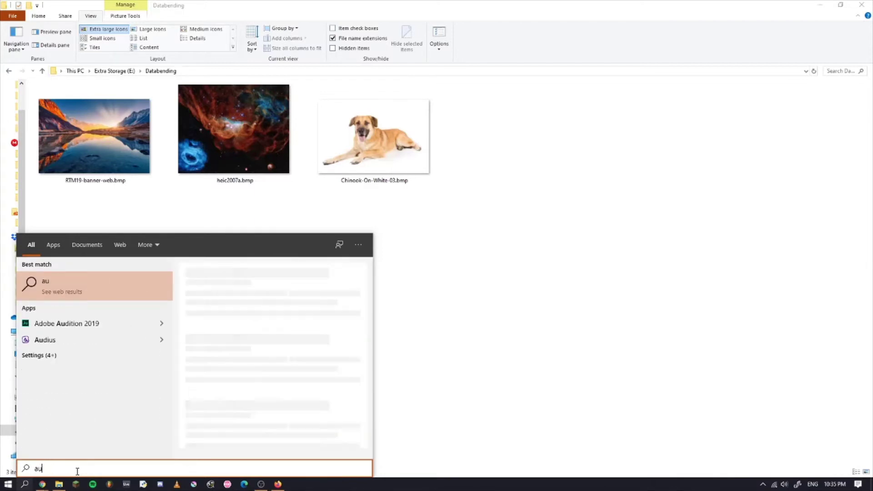
pyautogui.write('dacity')
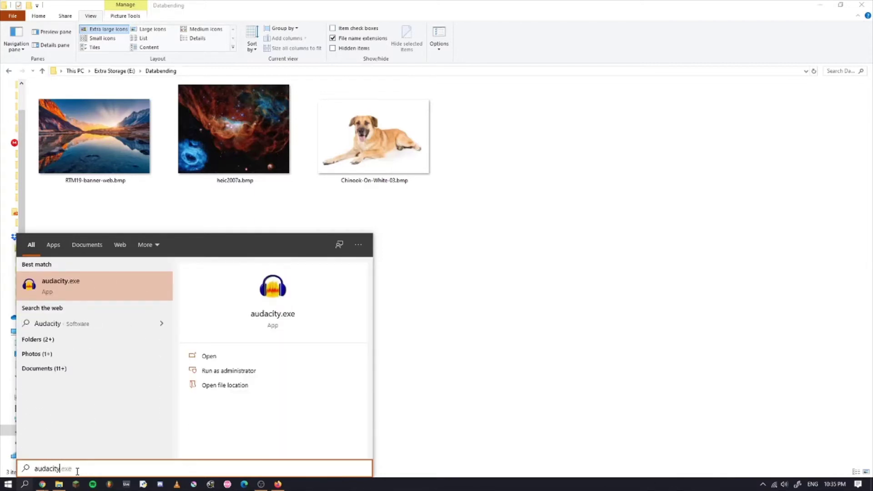
pyautogui.click(74, 293)
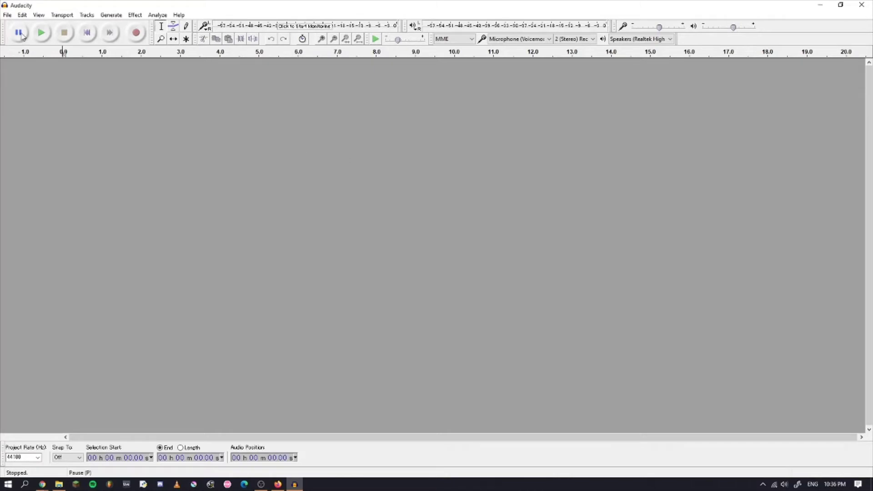
# - Import Chinook-On-White-03.bmp from the Databending folder as raw data
pyautogui.click(8, 15)
pyautogui.moveTo(80, 128)
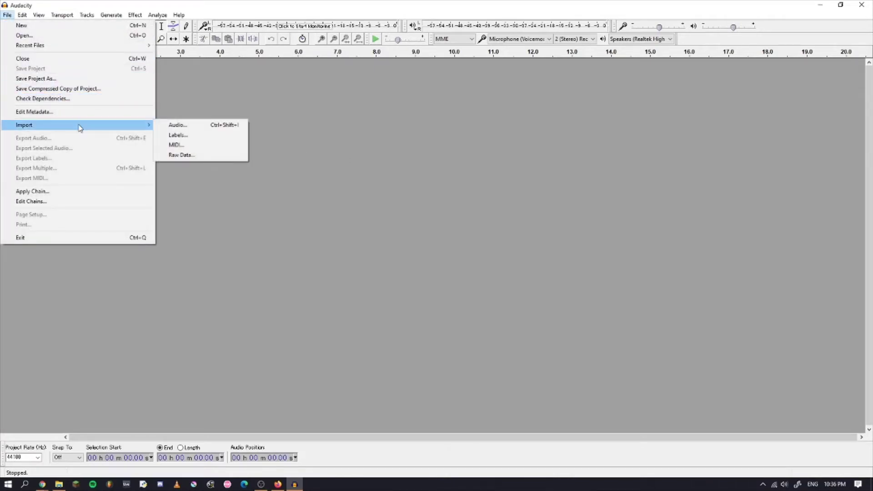
pyautogui.click(201, 155)
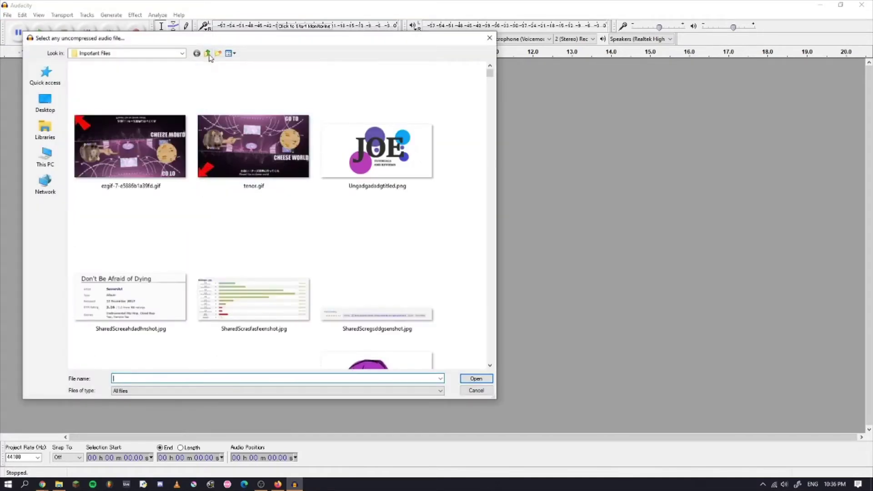
pyautogui.click(45, 70)
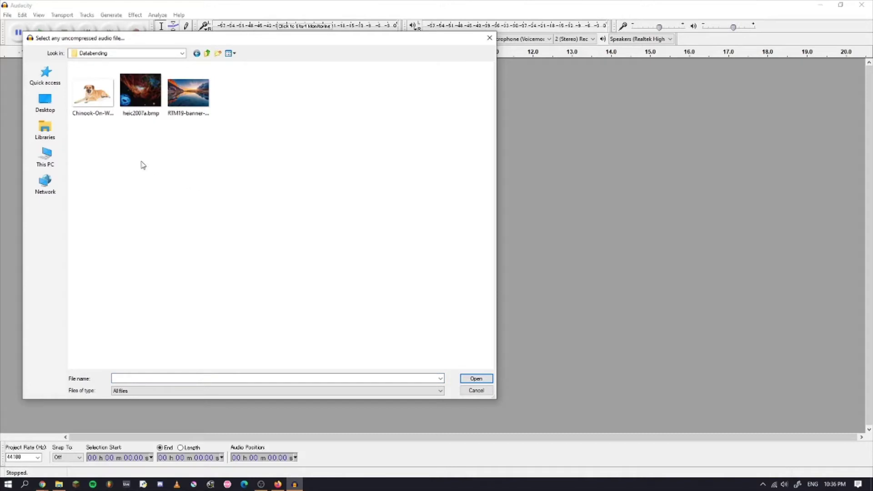
pyautogui.click(96, 109)
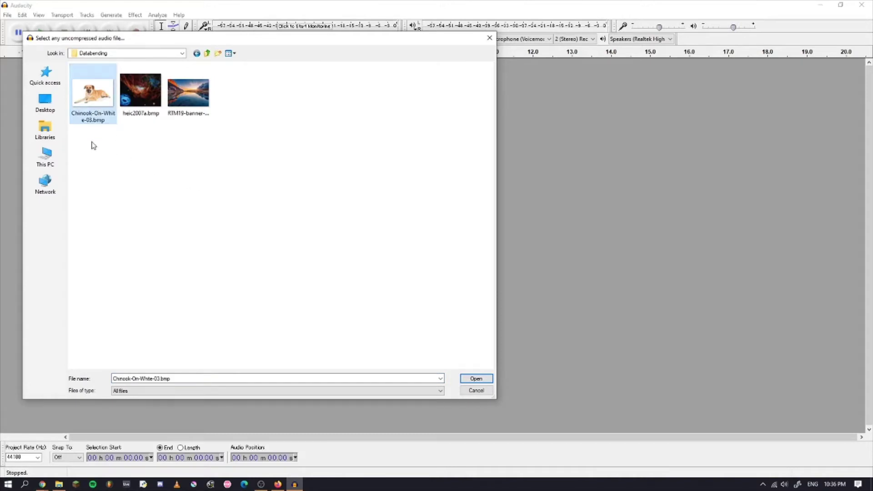
pyautogui.click(477, 380)
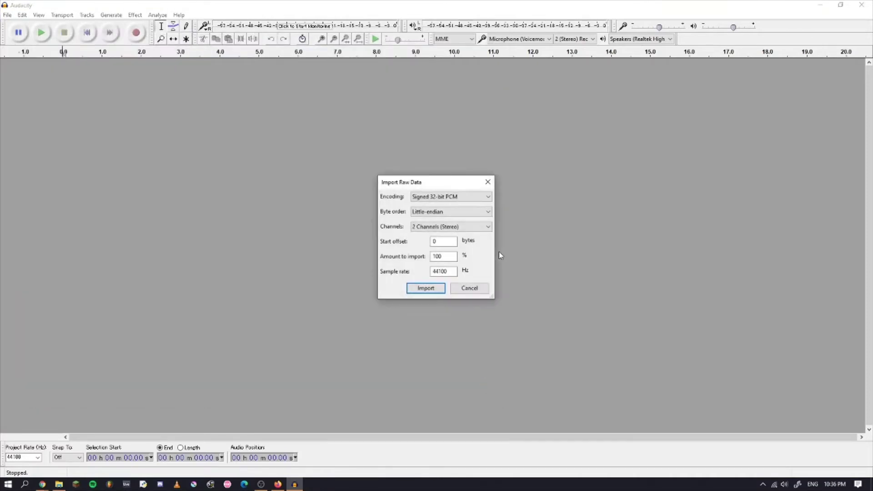
# - Set the raw import encoding to A-Law and import the dog BMP as a stereo track
pyautogui.moveTo(419, 179); pyautogui.dragTo(409, 168)
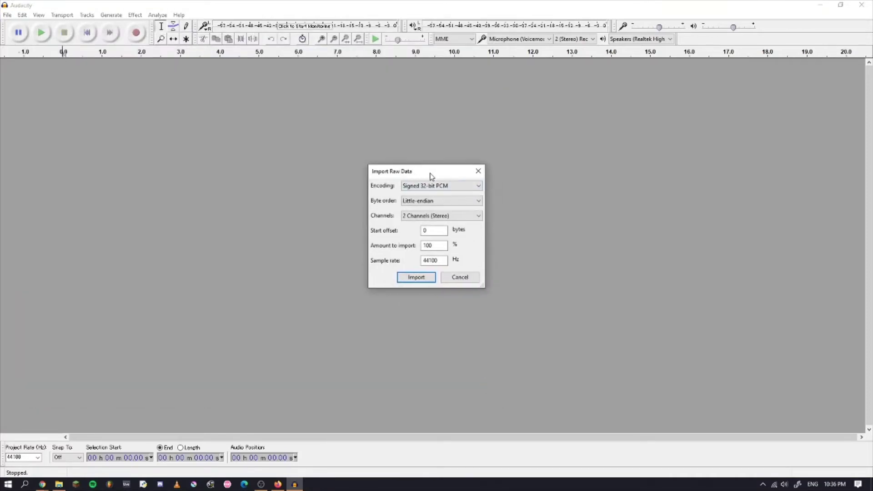
pyautogui.click(447, 187)
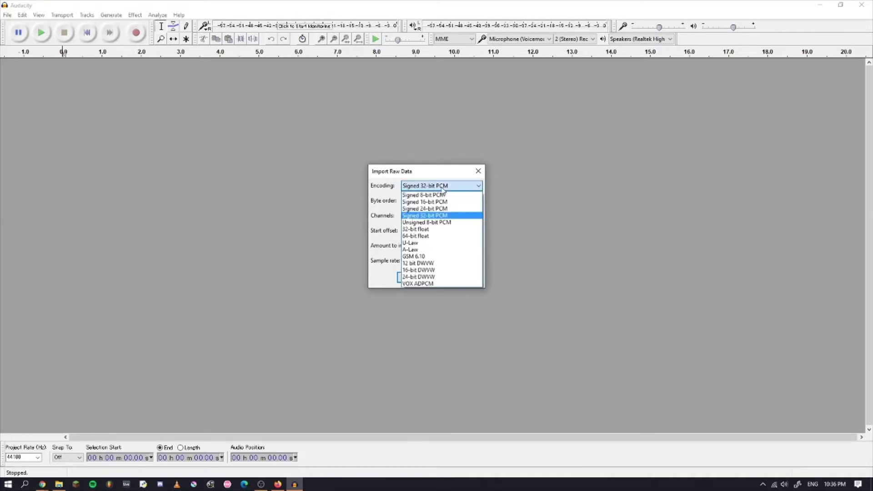
pyautogui.click(439, 251)
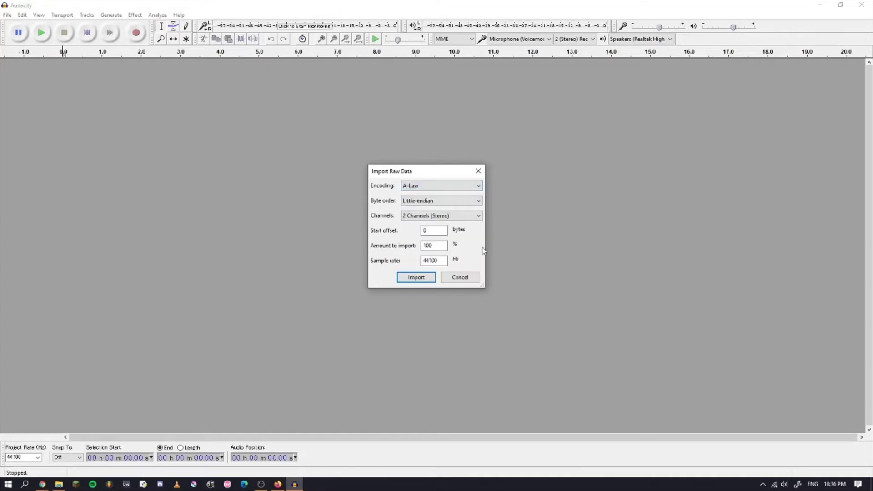
pyautogui.click(461, 187)
pyautogui.click(460, 187)
pyautogui.moveTo(402, 172); pyautogui.dragTo(389, 164)
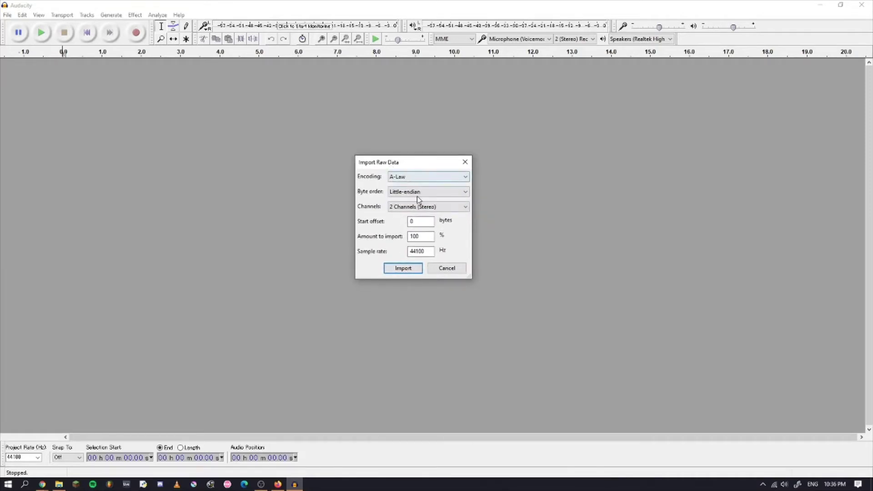
pyautogui.click(403, 269)
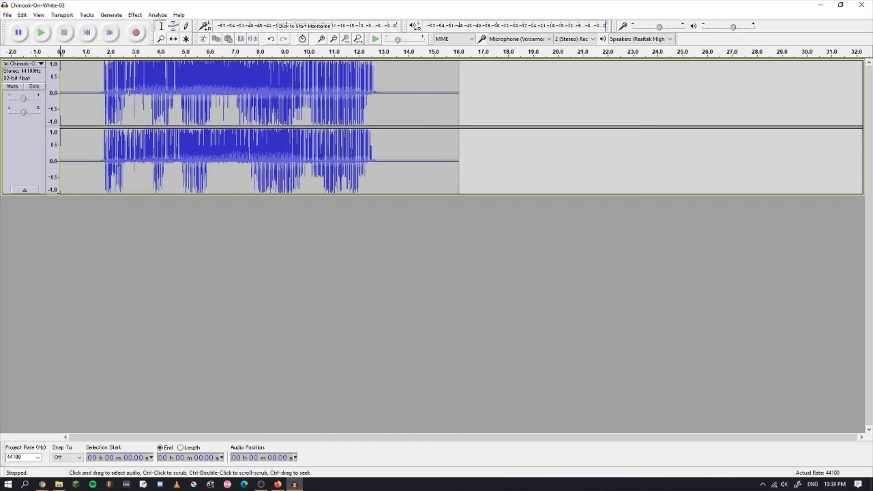
pyautogui.click(134, 15)
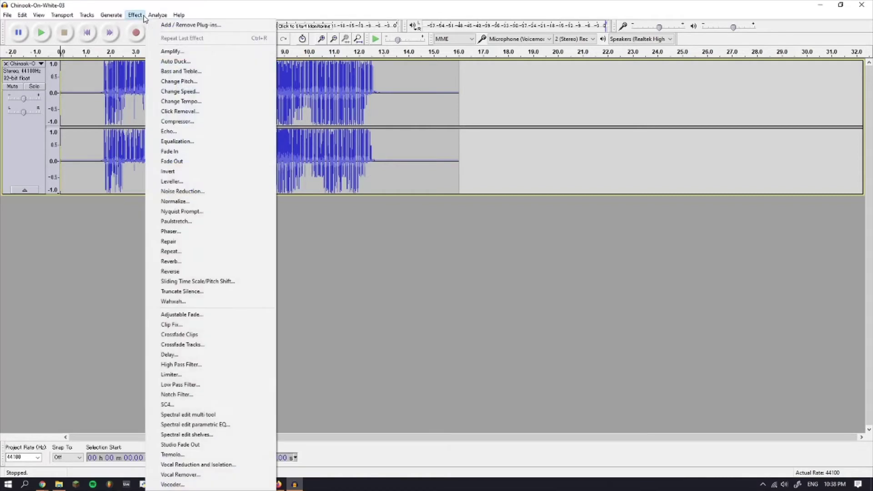
pyautogui.moveTo(158, 15)
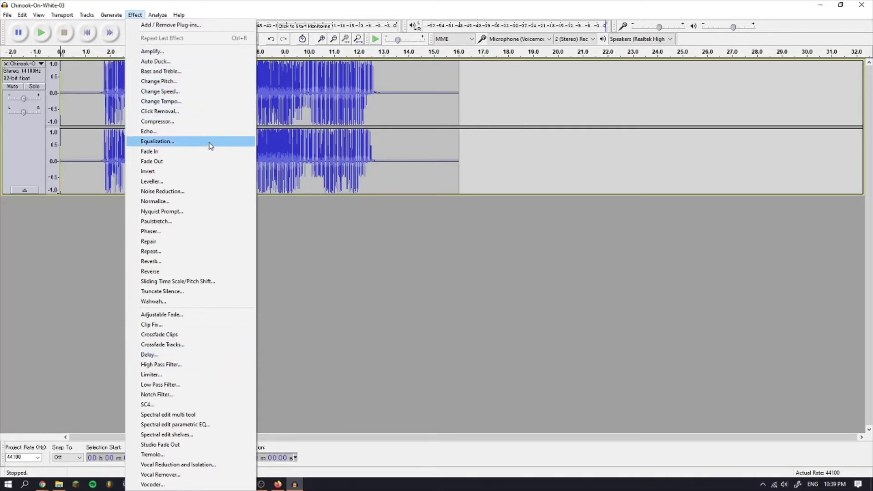
pyautogui.click(328, 93)
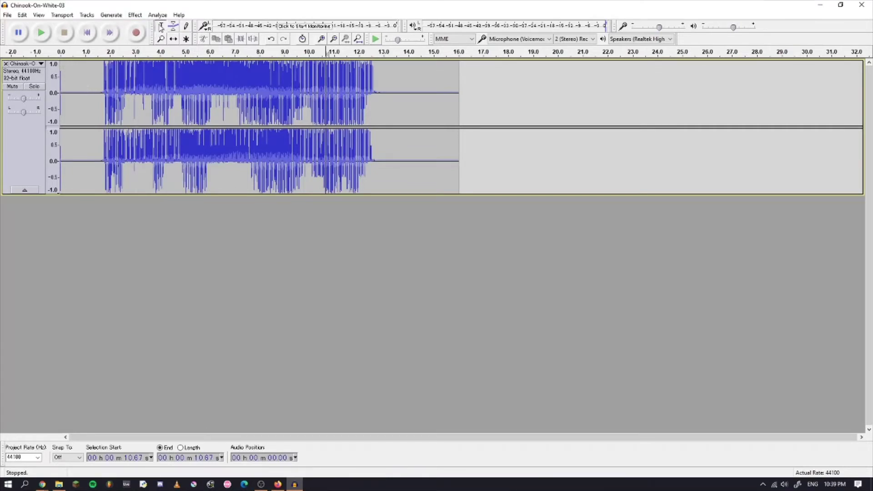
# - Select the dog track's audio from 1.04 s to 16.04 s
pyautogui.moveTo(81, 87); pyautogui.dragTo(460, 91)
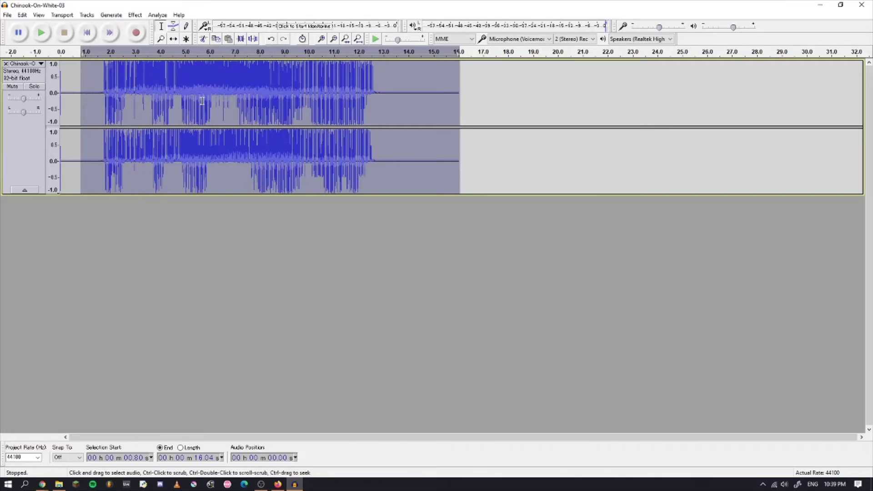
pyautogui.click(77, 96)
pyautogui.click(93, 91)
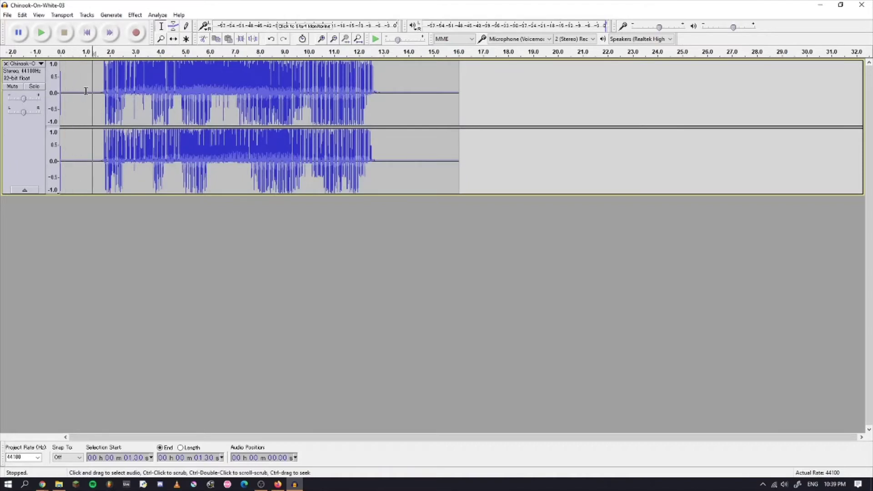
pyautogui.click(85, 99)
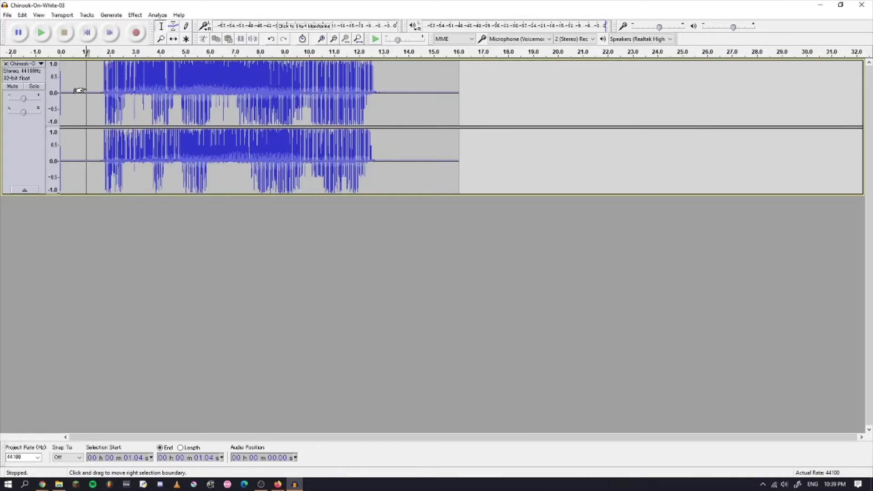
pyautogui.moveTo(79, 90)
pyautogui.mouseDown()
pyautogui.moveTo(382, 111)
pyautogui.moveTo(452, 106)
pyautogui.mouseUp()
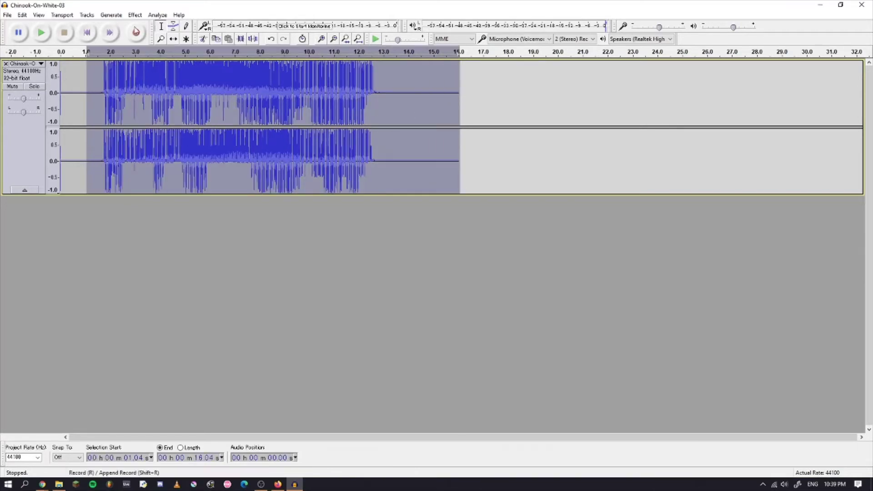
pyautogui.click(140, 16)
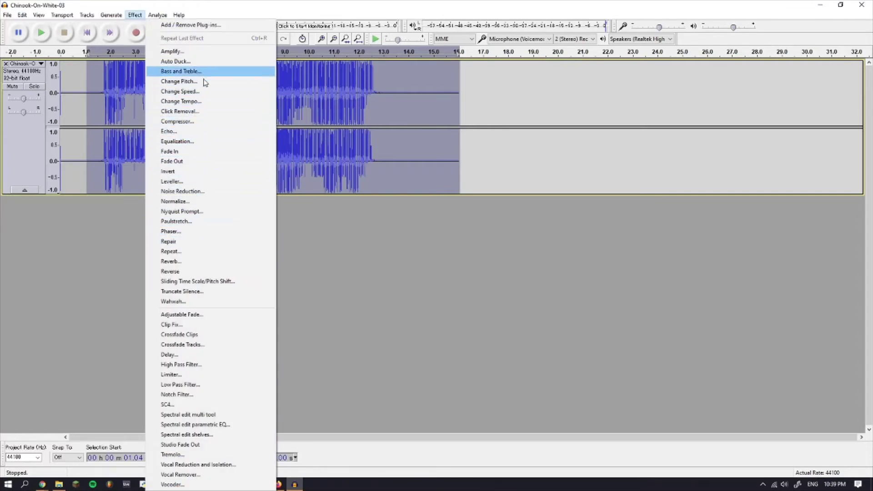
# - Apply a Delay with -9.10 dB level, 1.830 s delay, pitch change 0 and 20 echoes
pyautogui.click(199, 357)
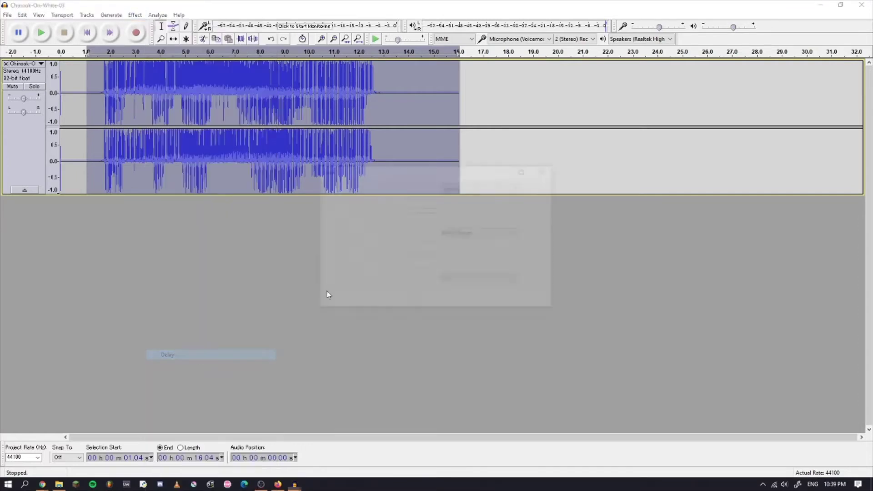
pyautogui.moveTo(517, 202); pyautogui.dragTo(468, 217)
pyautogui.click(479, 232)
pyautogui.click(464, 239)
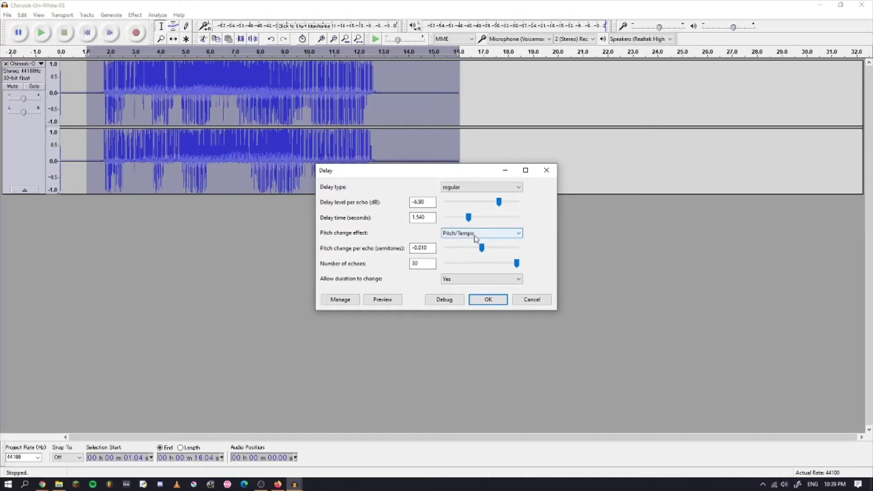
pyautogui.moveTo(481, 249); pyautogui.dragTo(397, 251)
pyautogui.write('0')
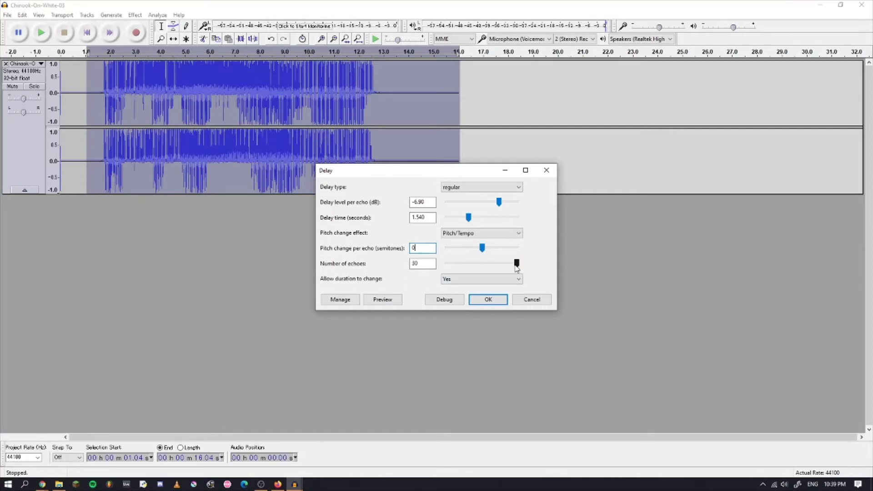
pyautogui.moveTo(516, 263); pyautogui.dragTo(493, 264)
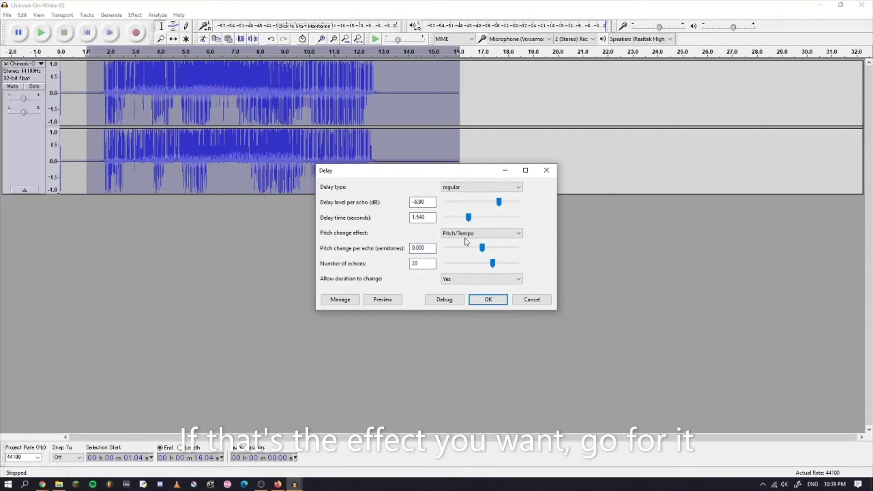
pyautogui.moveTo(468, 218); pyautogui.dragTo(494, 203)
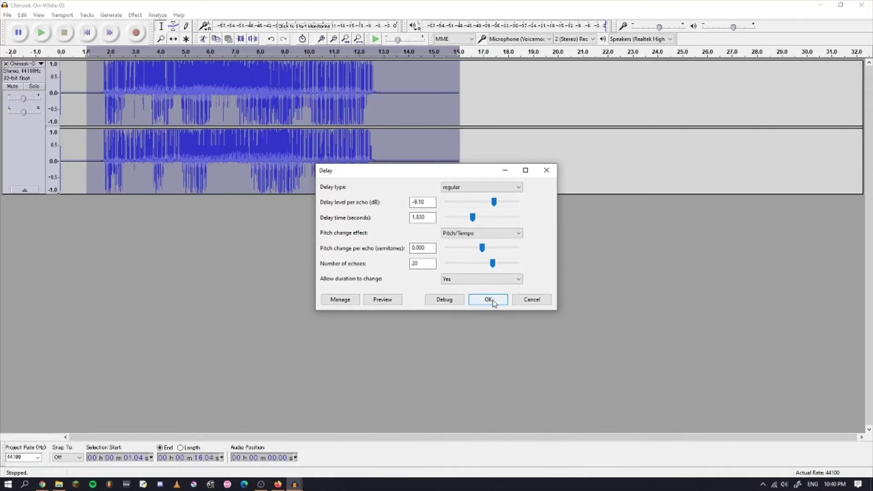
pyautogui.click(490, 300)
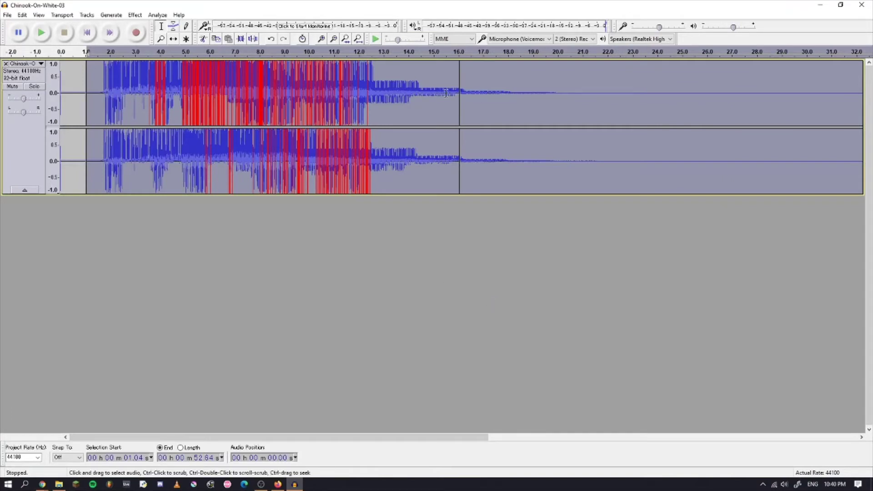
pyautogui.click(406, 99)
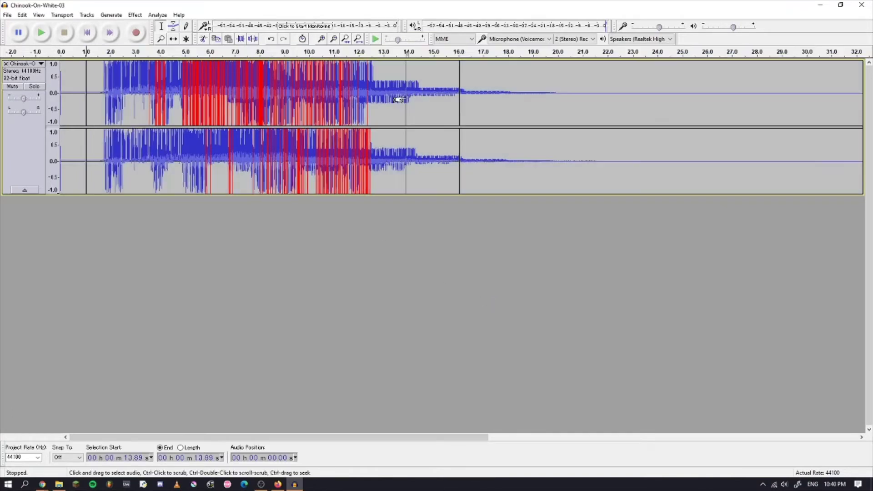
# - Begin exporting the audio as Other uncompressed files, keeping the name Chinook-On-White-03
pyautogui.click(7, 15)
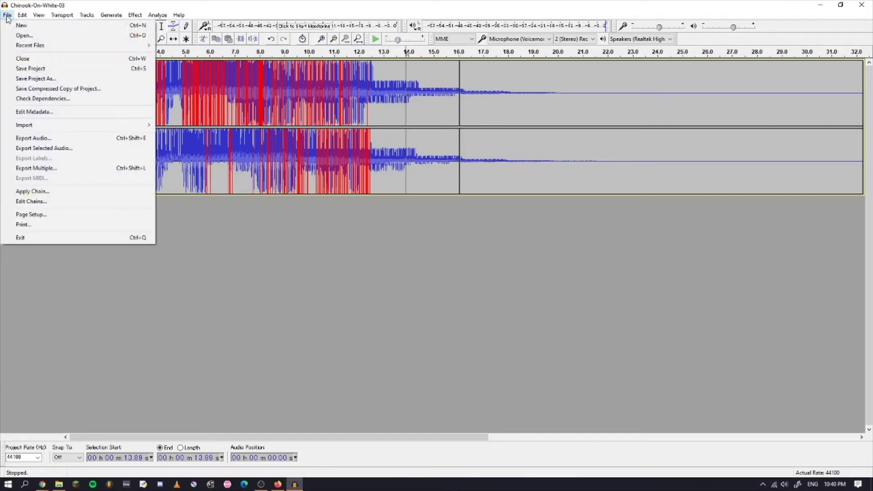
pyautogui.click(51, 138)
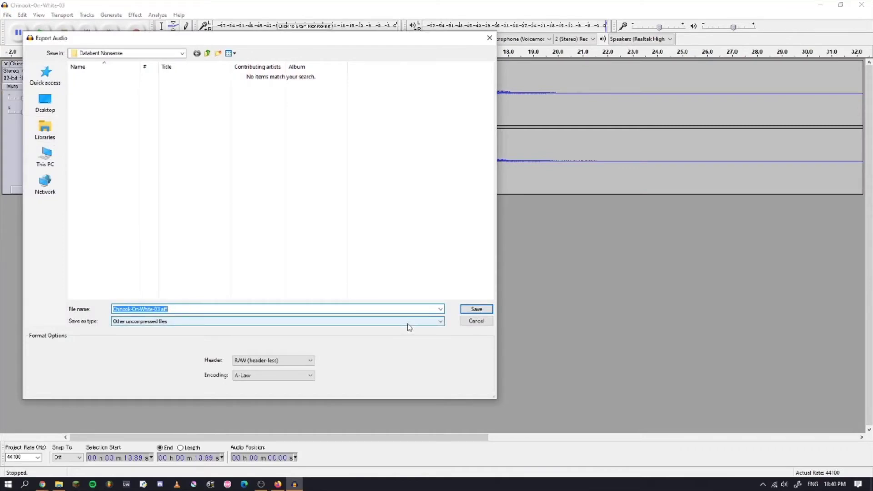
pyautogui.click(408, 324)
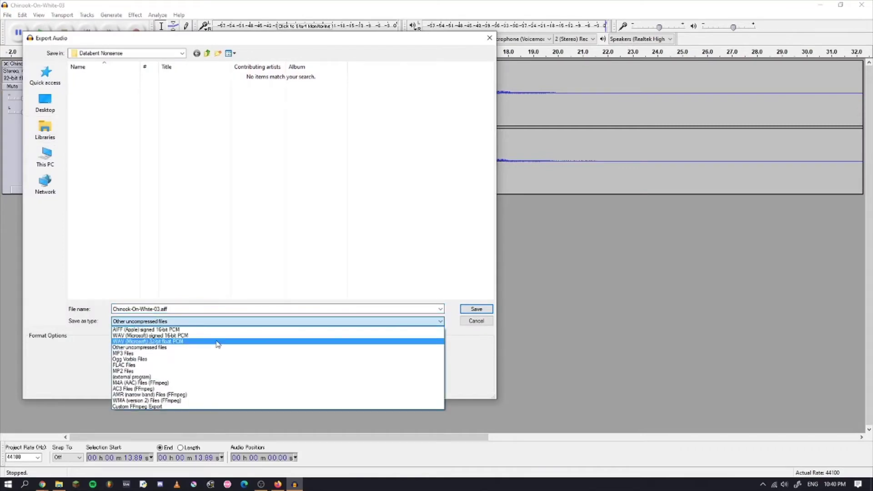
pyautogui.click(217, 348)
pyautogui.click(176, 309)
pyautogui.doubleClick(177, 308)
pyautogui.click(183, 309)
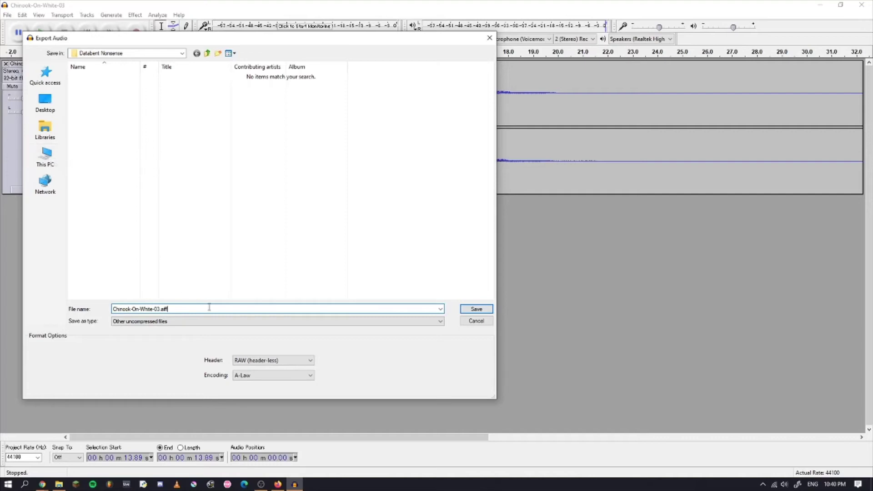
# - Set header to RAW (header-less) and encoding to A-Law, then save the export
pyautogui.click(286, 364)
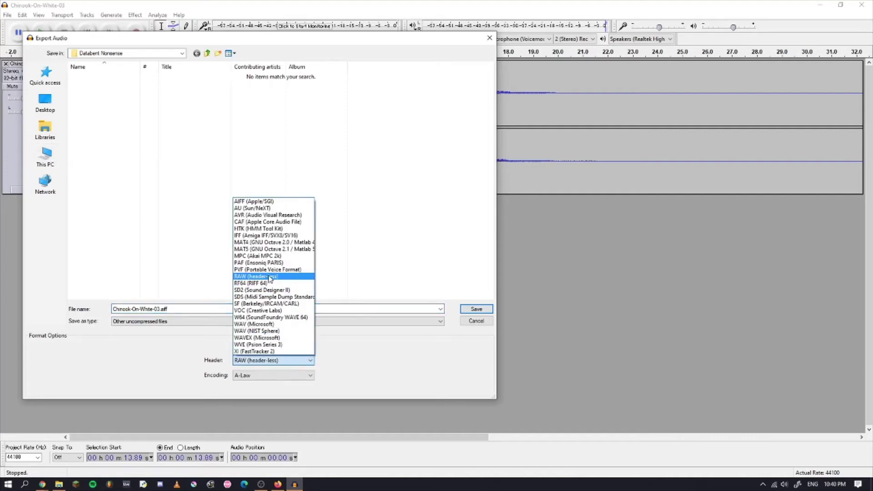
pyautogui.click(271, 276)
pyautogui.click(296, 377)
pyautogui.click(265, 440)
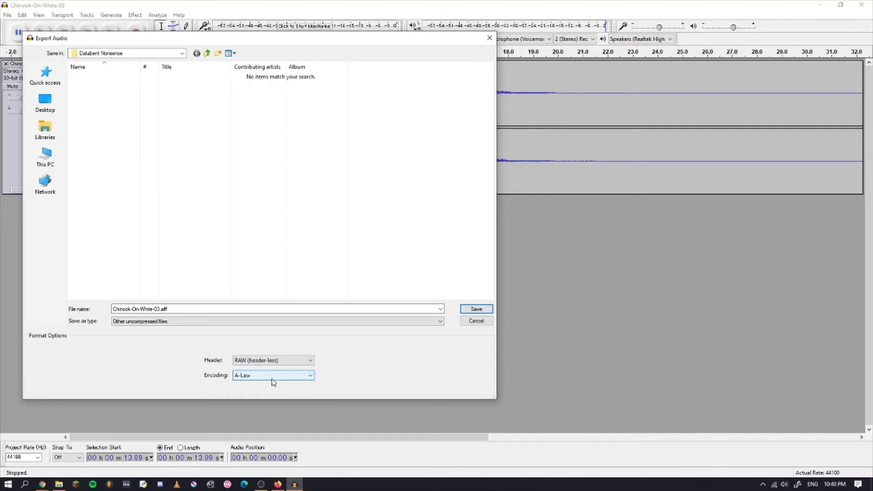
pyautogui.click(270, 377)
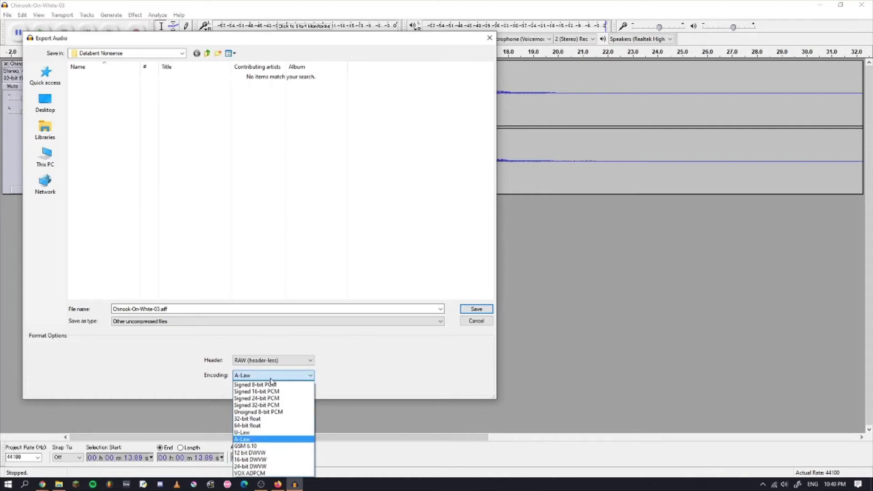
pyautogui.click(155, 375)
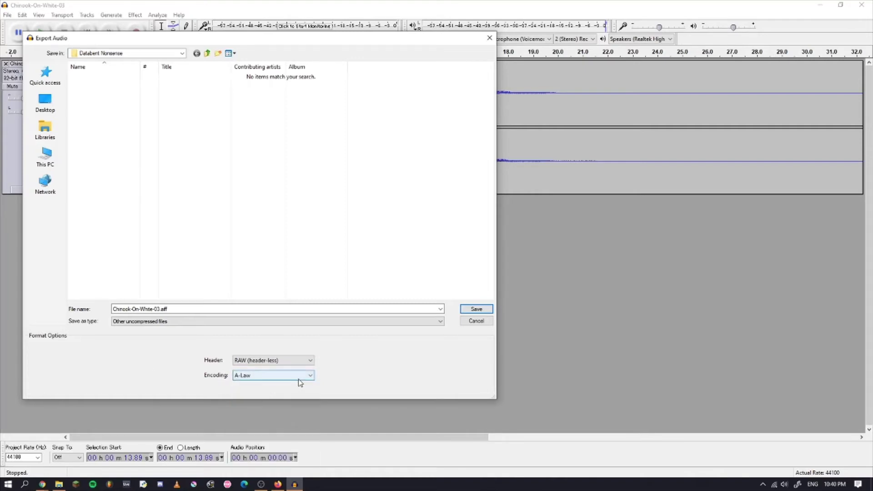
pyautogui.click(402, 321)
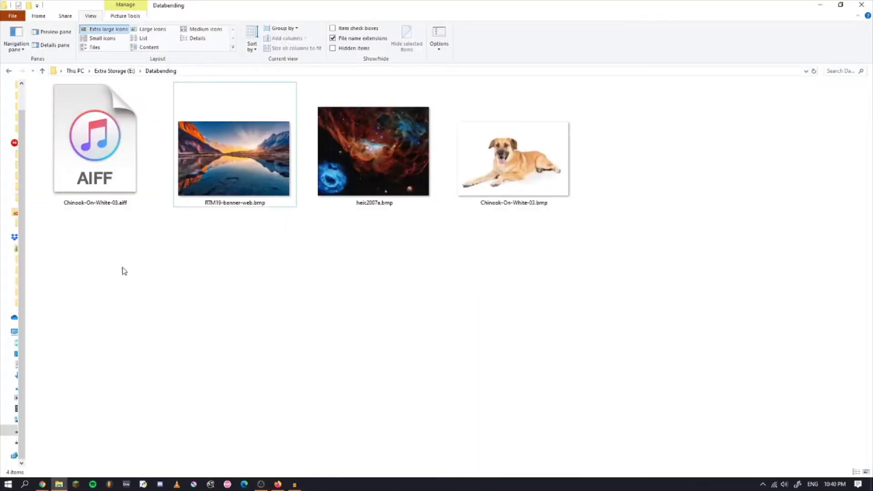
# - Rename Chinook-On-White-03.aiff to Chinook-On-White-03 (2).bmp, confirming the extension change
pyautogui.click(96, 160)
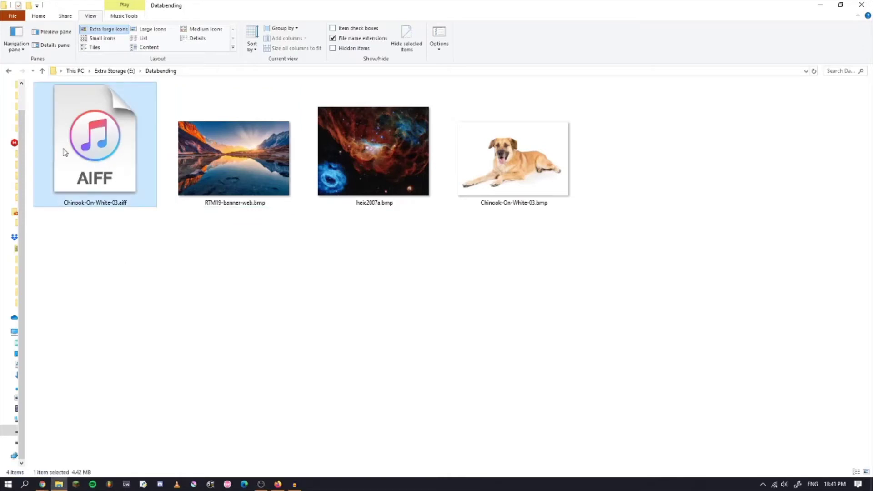
pyautogui.rightClick(102, 198)
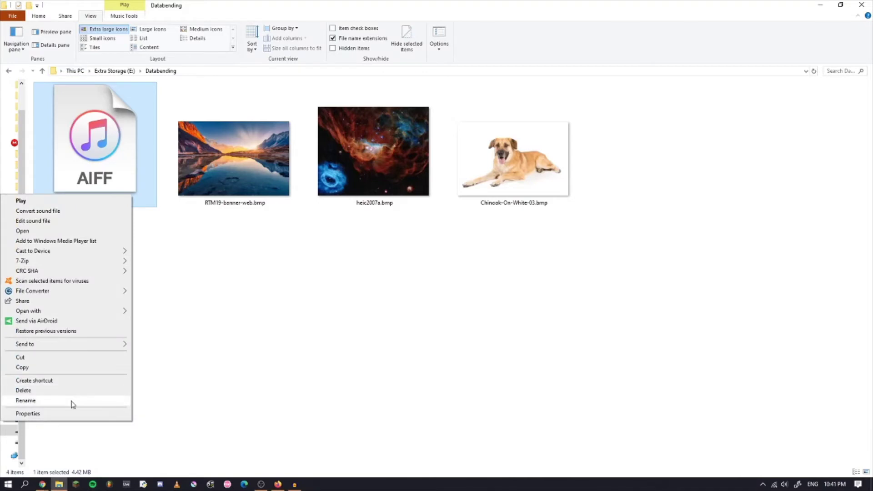
pyautogui.click(26, 400)
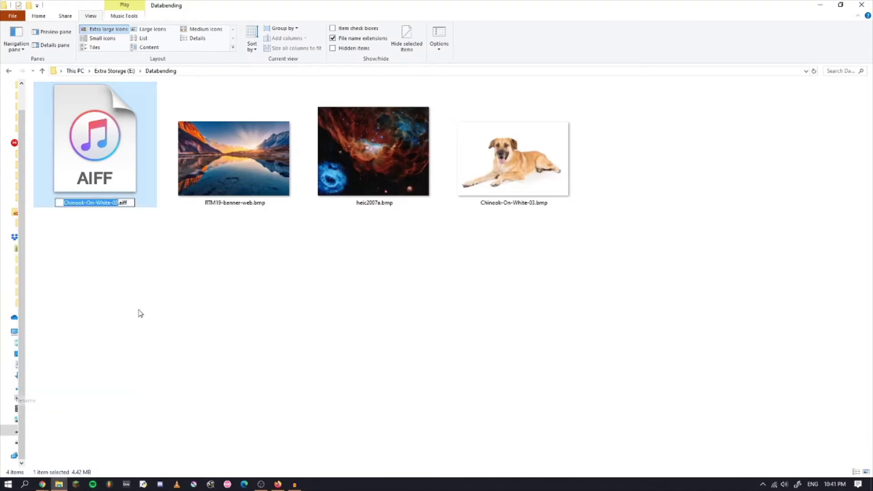
pyautogui.doubleClick(123, 203)
pyautogui.press('BackSpace')
pyautogui.write('bmp')
pyautogui.press('Return')
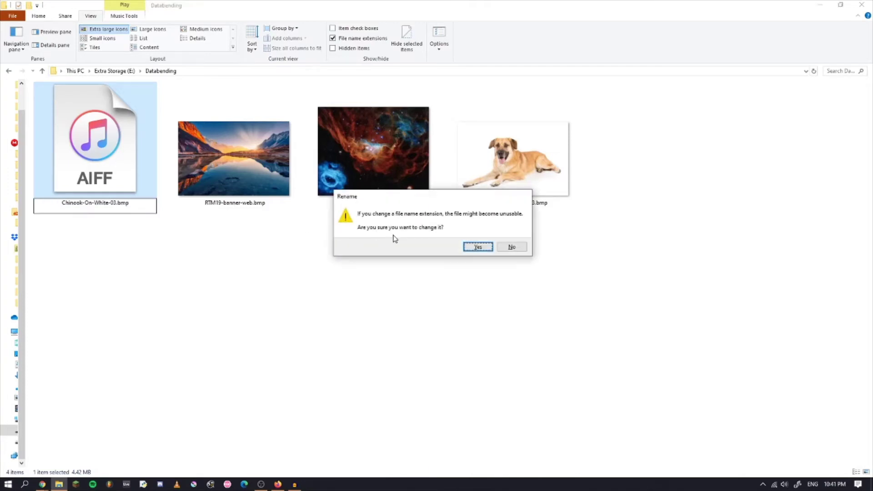
pyautogui.click(478, 248)
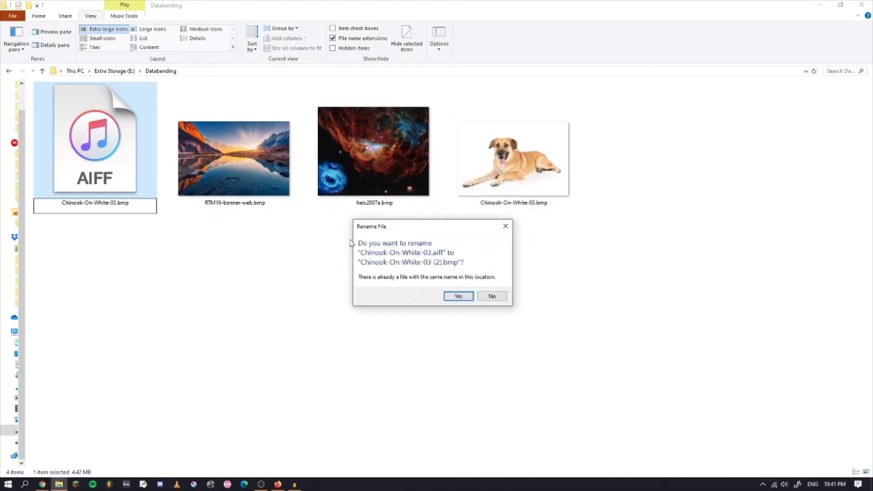
pyautogui.click(466, 298)
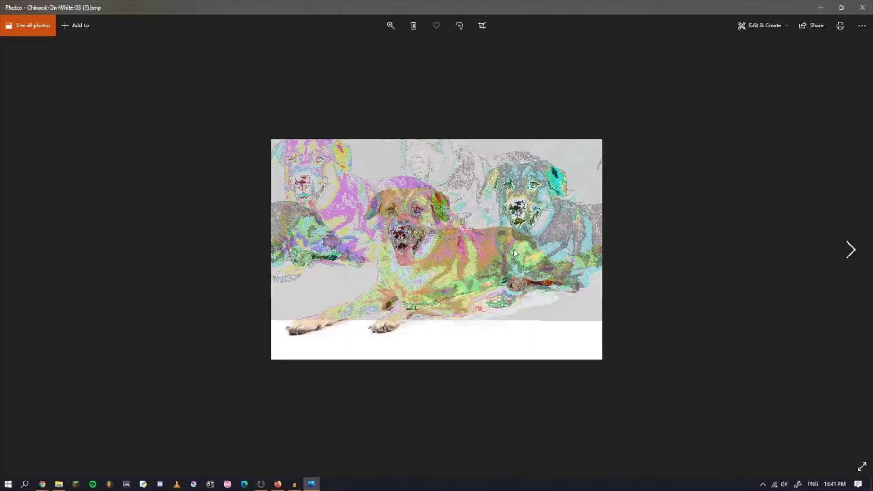
pyautogui.click(391, 25)
pyautogui.moveTo(363, 53); pyautogui.dragTo(386, 49)
pyautogui.moveTo(508, 263)
pyautogui.mouseDown()
pyautogui.moveTo(462, 185)
pyautogui.moveTo(508, 206)
pyautogui.moveTo(502, 257)
pyautogui.mouseUp()
pyautogui.moveTo(566, 230); pyautogui.dragTo(521, 197)
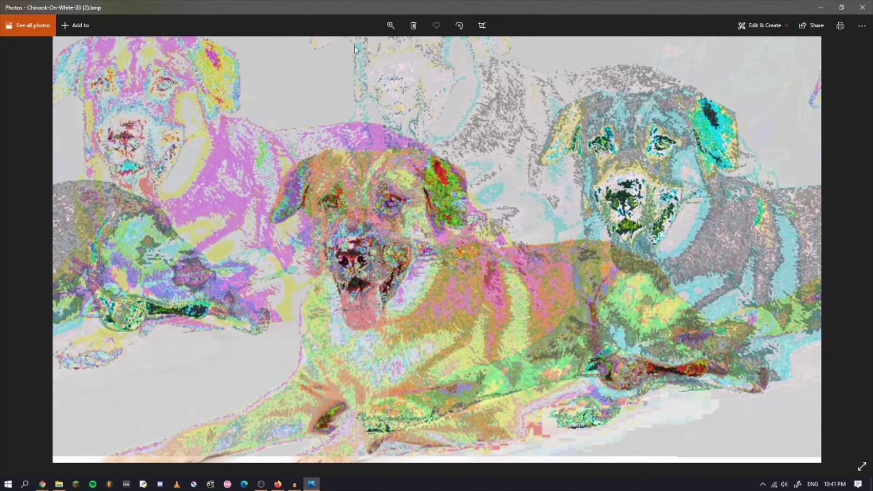
pyautogui.click(394, 26)
pyautogui.moveTo(384, 49)
pyautogui.mouseDown()
pyautogui.moveTo(370, 50)
pyautogui.moveTo(384, 49)
pyautogui.mouseUp()
pyautogui.moveTo(460, 209); pyautogui.dragTo(572, 297)
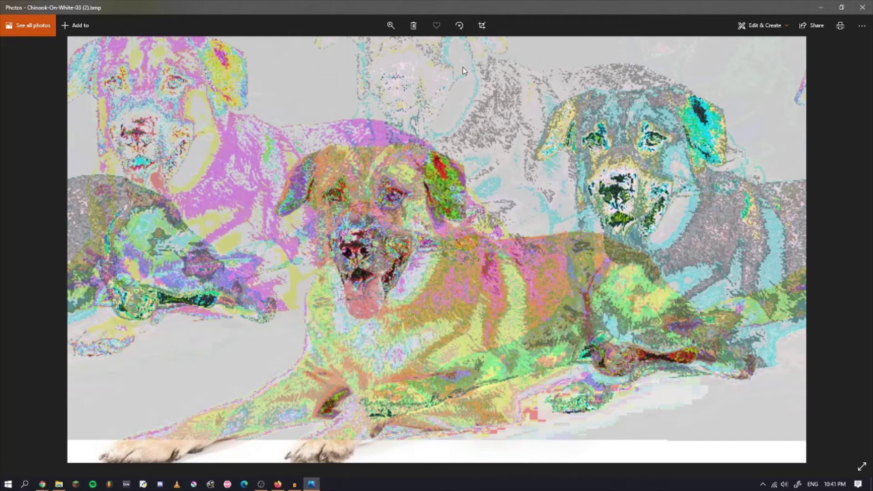
pyautogui.click(863, 6)
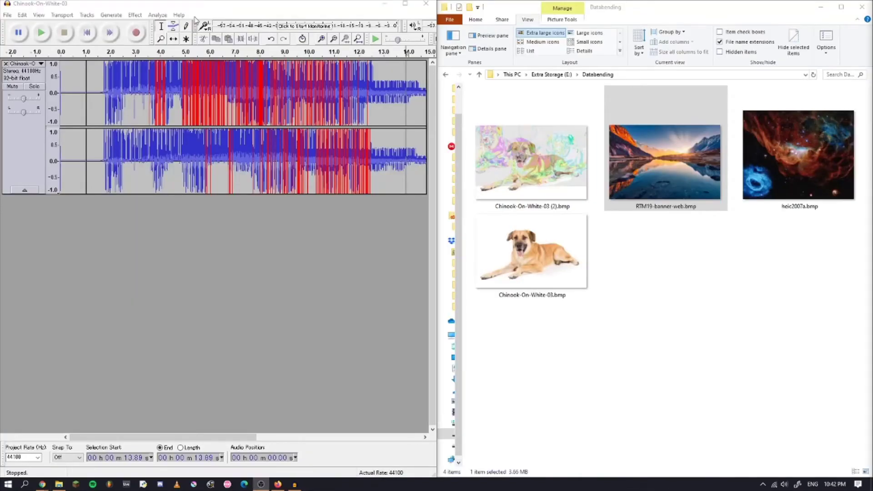
# - Start a new project, close Chinook-On-White-03 without saving, and snap the empty window left
pyautogui.click(185, 7)
pyautogui.click(7, 15)
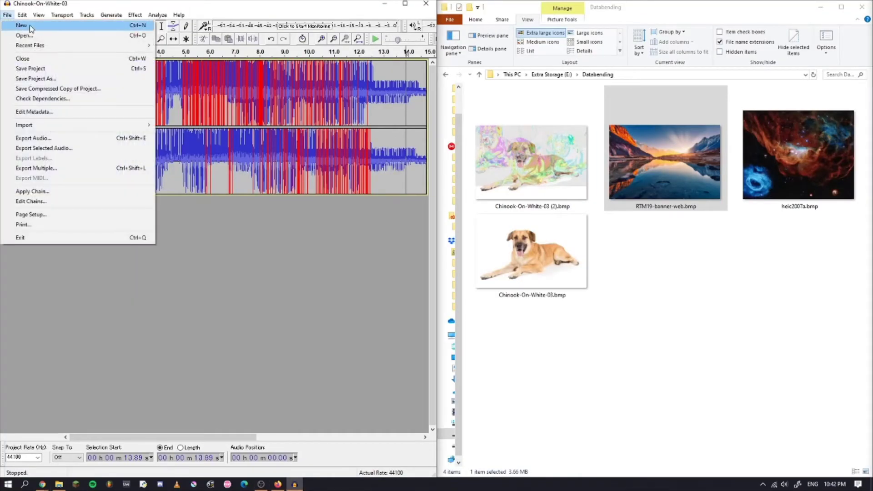
pyautogui.click(26, 28)
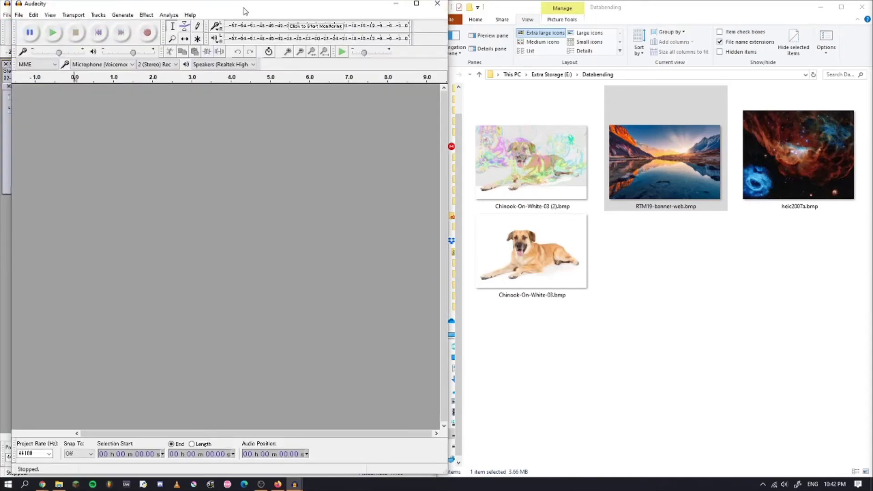
pyautogui.moveTo(245, 10); pyautogui.dragTo(357, 84)
pyautogui.click(318, 10)
pyautogui.click(426, 6)
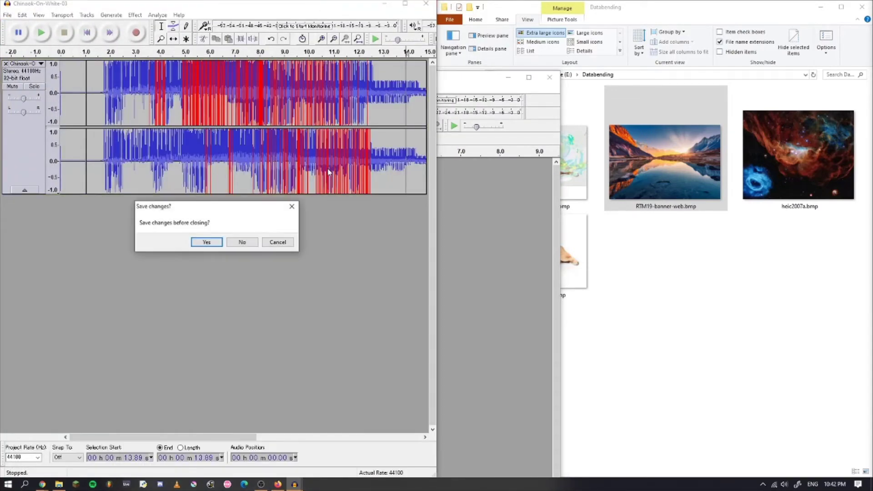
pyautogui.click(241, 242)
pyautogui.moveTo(432, 83); pyautogui.dragTo(7, 140)
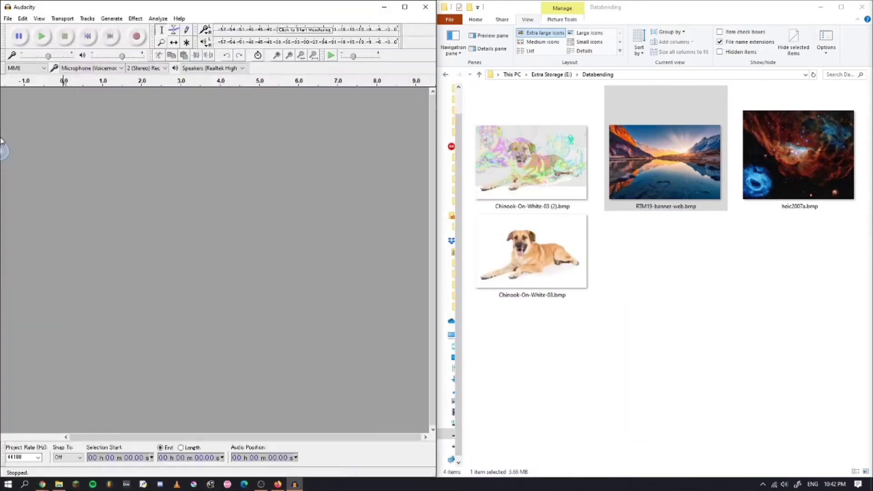
# - Import heic2007a.bmp as raw A-Law data into a mono track and zoom in on it
pyautogui.click(8, 19)
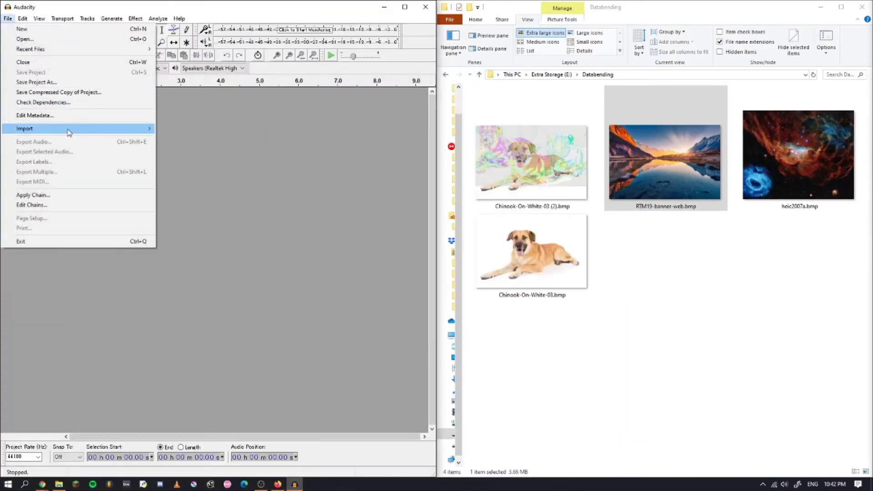
pyautogui.moveTo(68, 132)
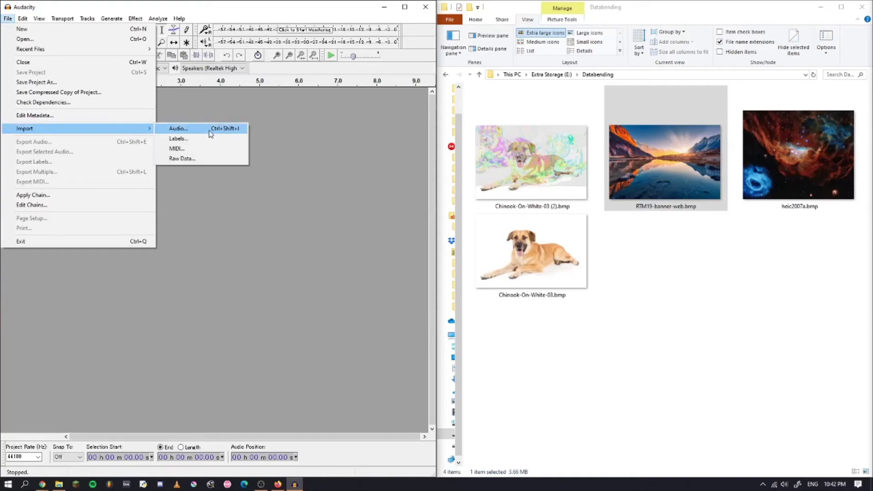
pyautogui.click(186, 159)
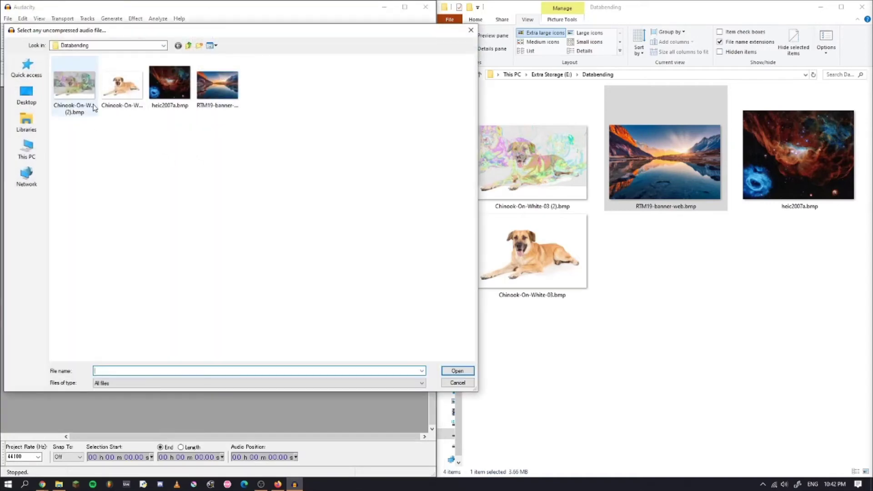
pyautogui.click(180, 94)
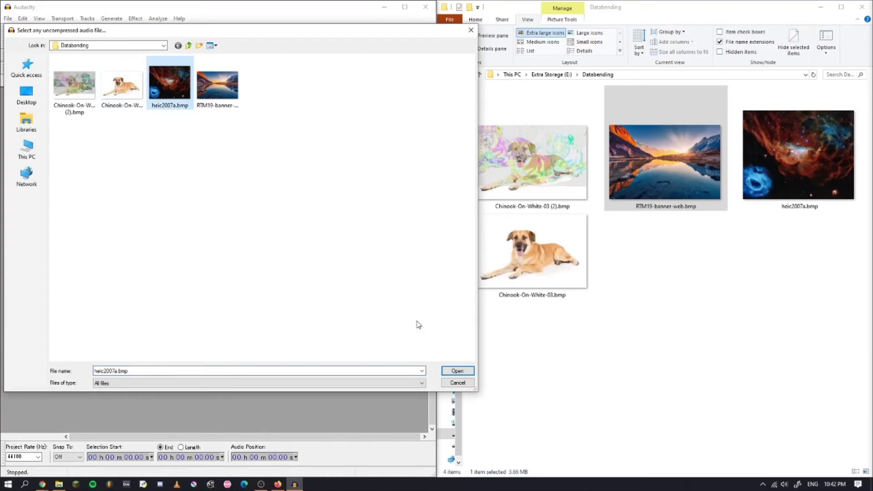
pyautogui.click(457, 383)
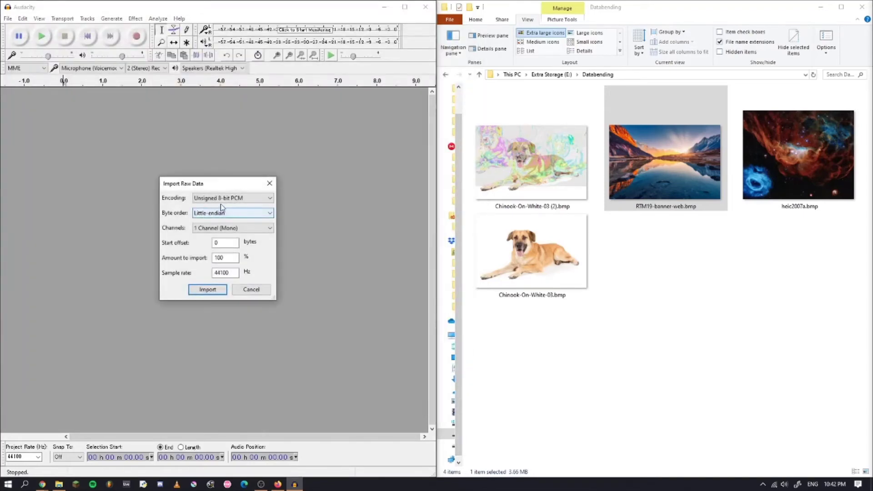
pyautogui.click(222, 200)
pyautogui.click(219, 263)
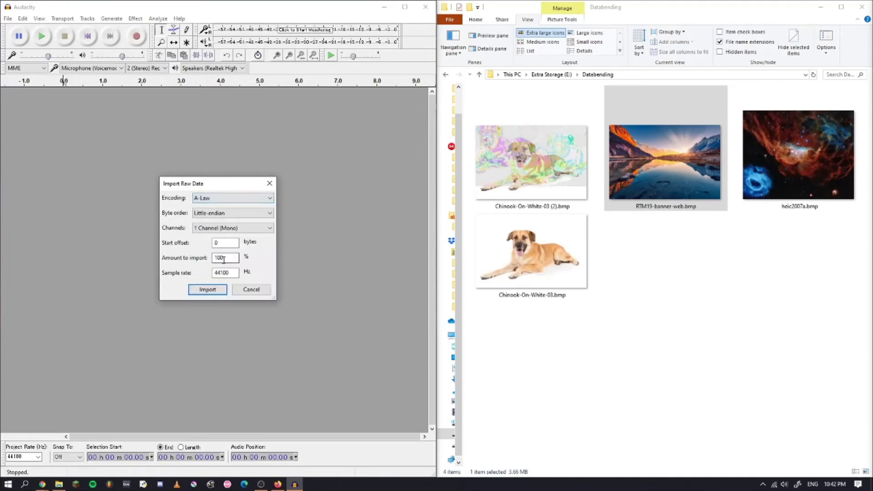
pyautogui.click(210, 292)
pyautogui.hotkey('ctrl', '1')
# - Apply Reverb to the whole nebula track (room size 81%, pre-delay 113 ms, dry gain −7 dB)
pyautogui.click(8, 18)
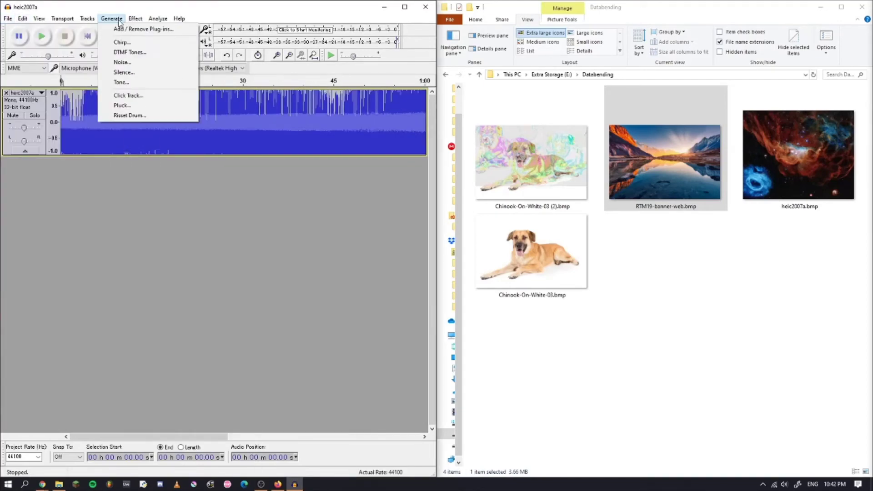
pyautogui.moveTo(136, 18)
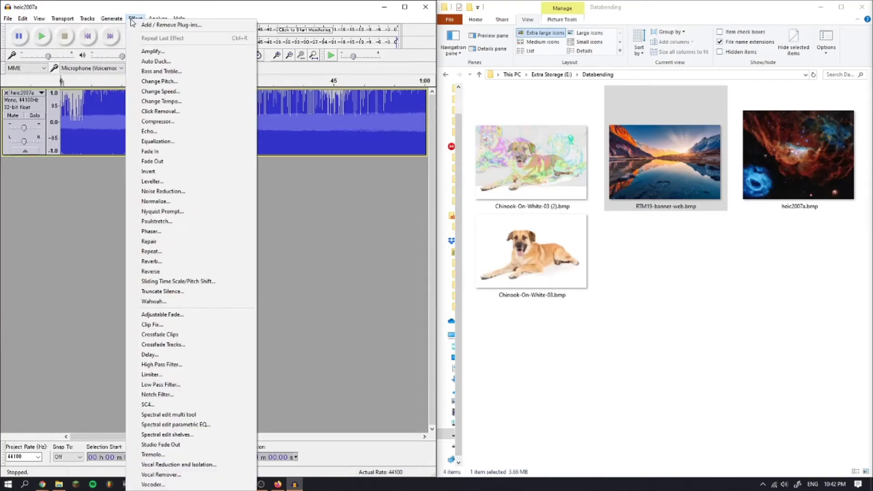
pyautogui.click(187, 263)
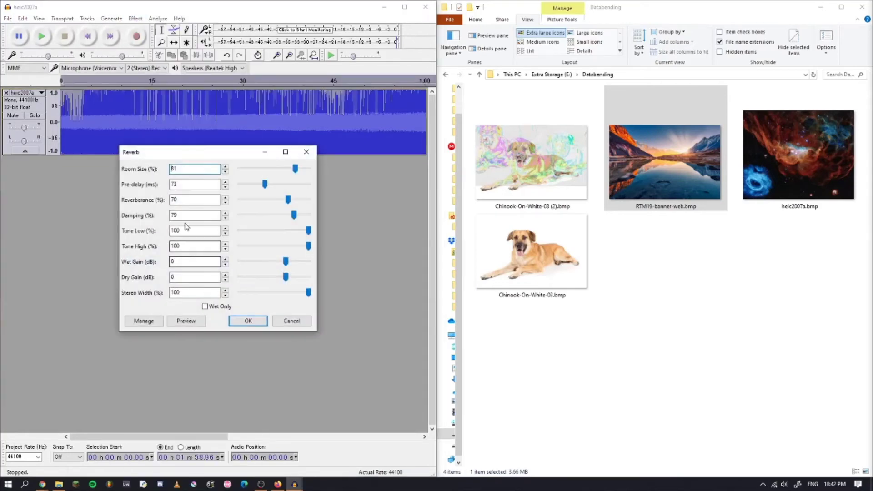
pyautogui.moveTo(267, 185); pyautogui.dragTo(279, 299)
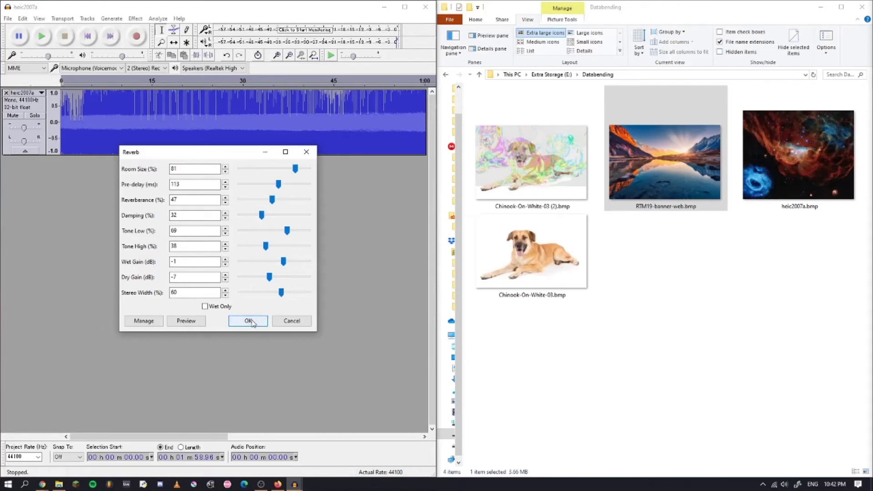
pyautogui.click(249, 320)
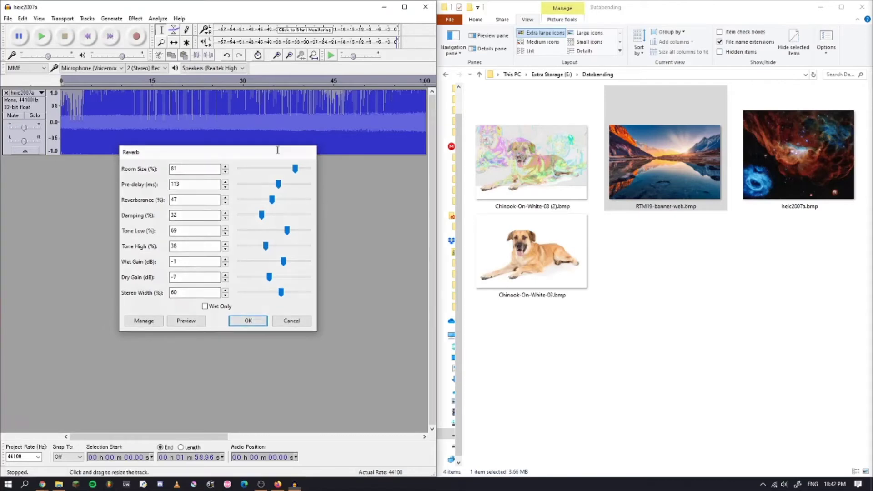
# - Select from about 1.95 s to the track's end and apply Reverb again
pyautogui.click(74, 113)
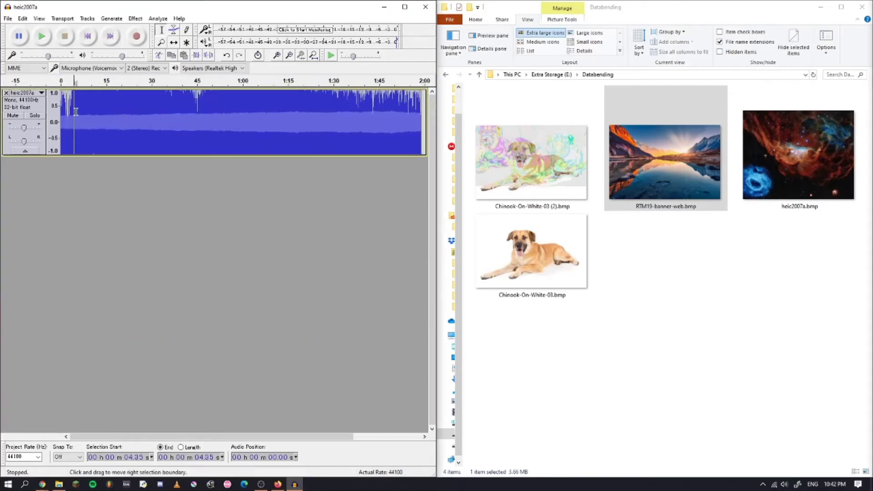
pyautogui.moveTo(67, 106); pyautogui.dragTo(124, 109)
pyautogui.moveTo(378, 119); pyautogui.dragTo(423, 117)
pyautogui.click(135, 18)
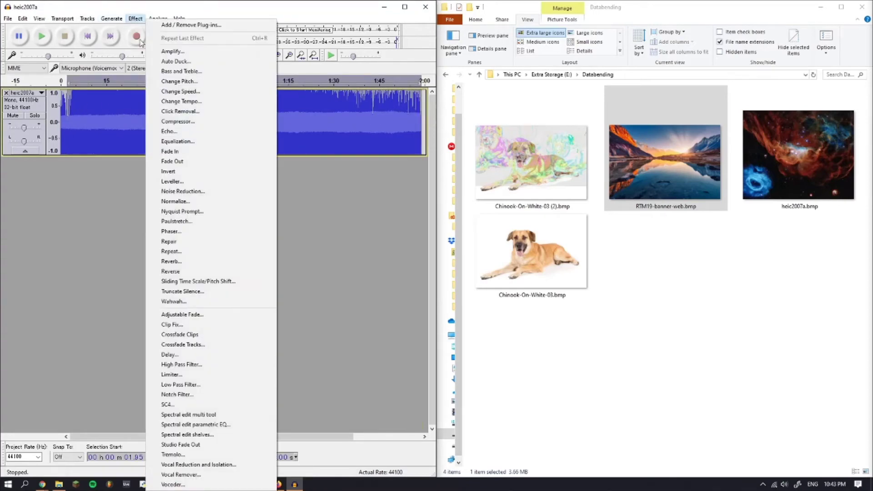
pyautogui.click(198, 262)
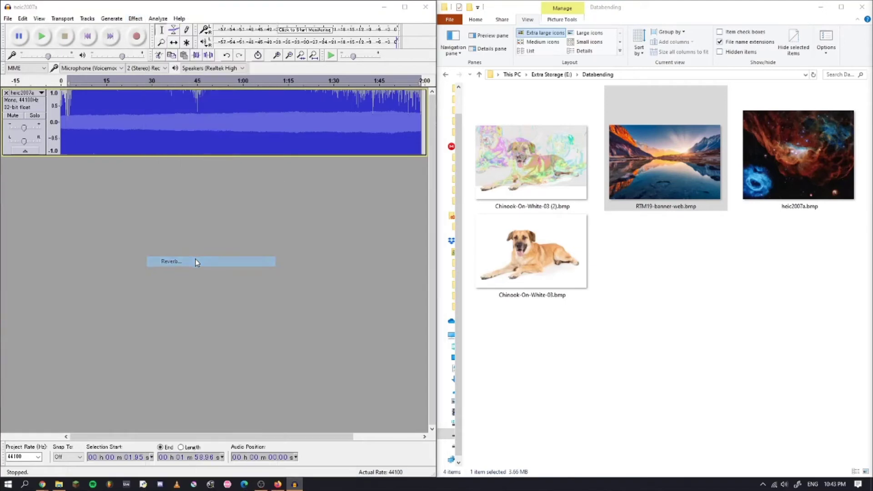
pyautogui.click(245, 319)
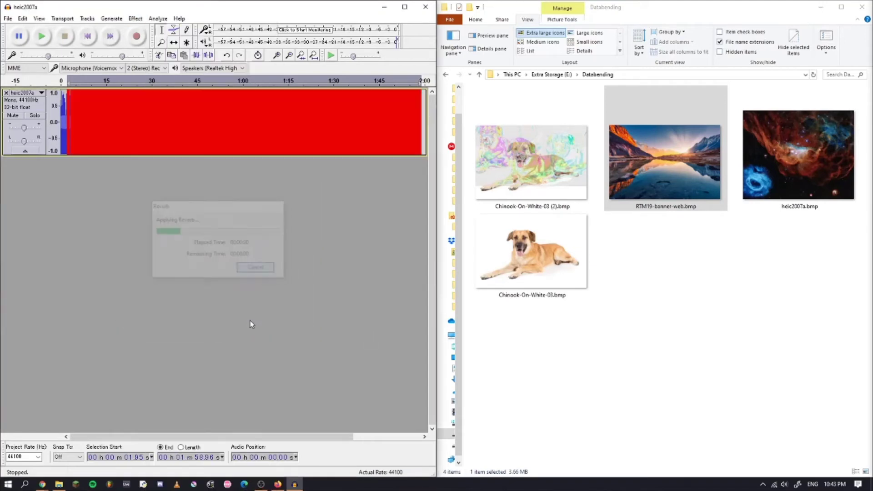
# - Export the reverbed track to Databending as heicd2007a.aiff in RAW header-less A-Law format
pyautogui.click(10, 21)
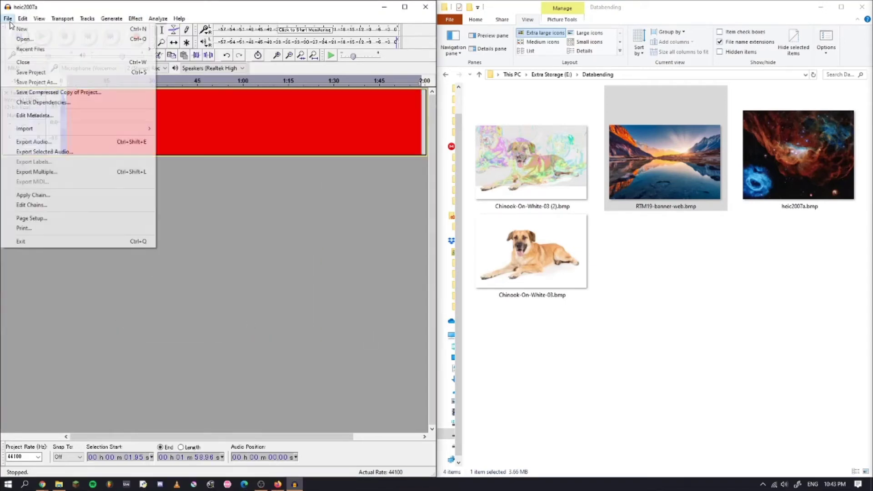
pyautogui.click(45, 145)
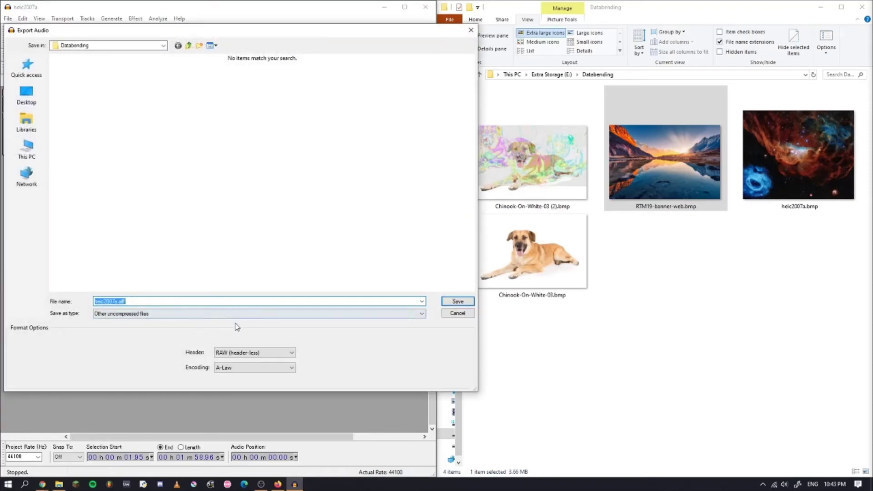
pyautogui.press('BackSpace')
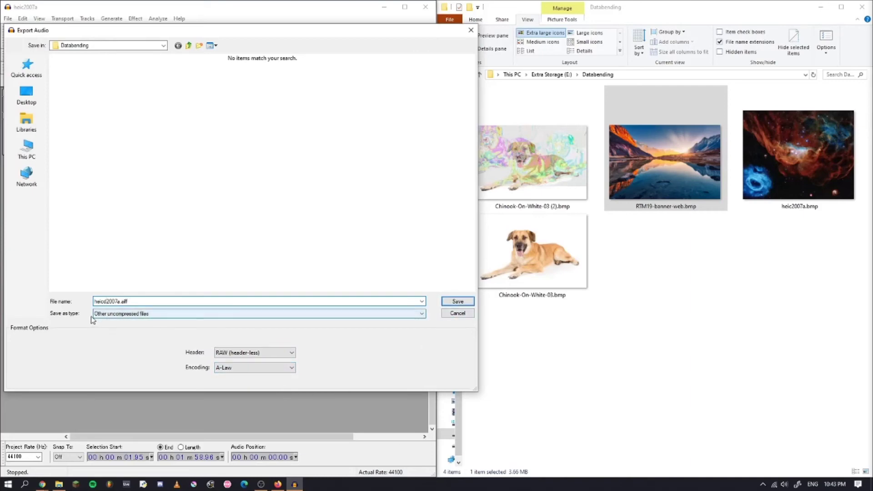
pyautogui.click(447, 304)
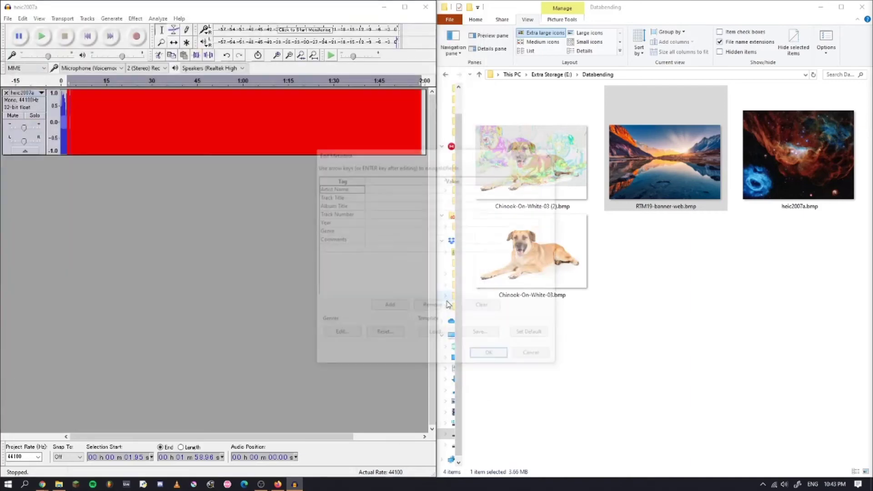
# - Finish the export and rename heicd2007a.aiff to heicd2007a.bmp in File Explorer
pyautogui.click(490, 357)
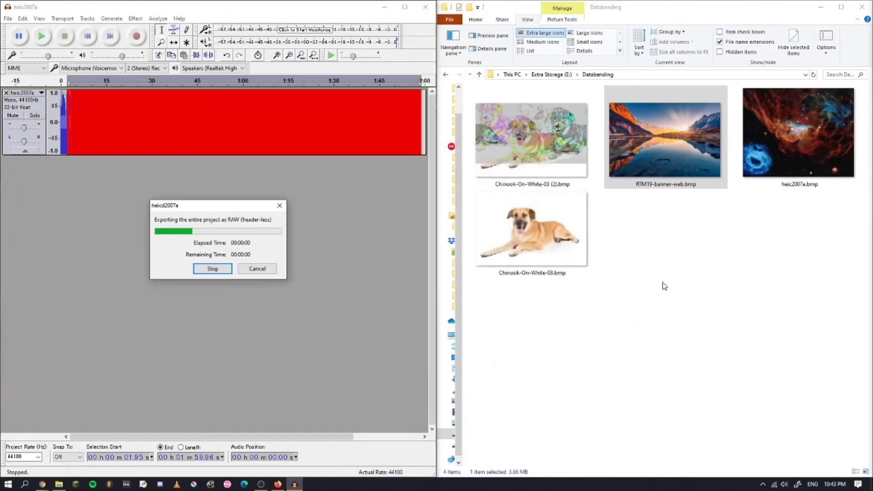
pyautogui.click(563, 201)
pyautogui.rightClick(562, 200)
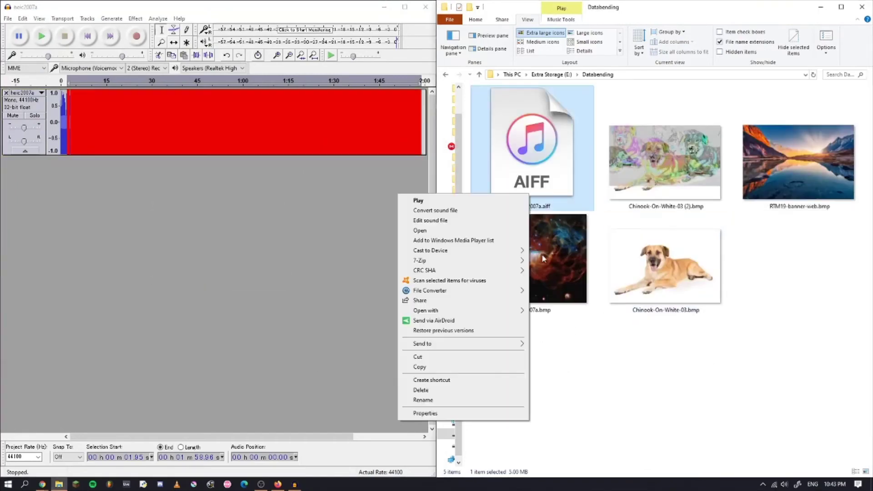
pyautogui.click(477, 400)
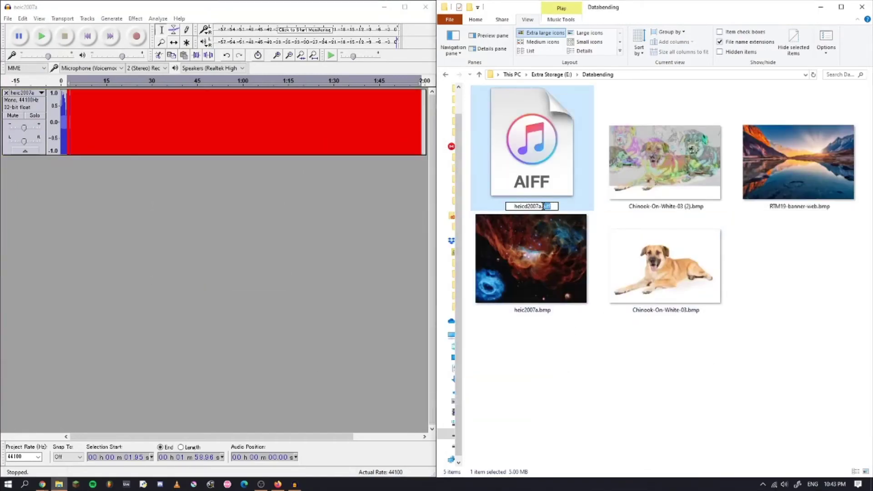
pyautogui.write('bmp')
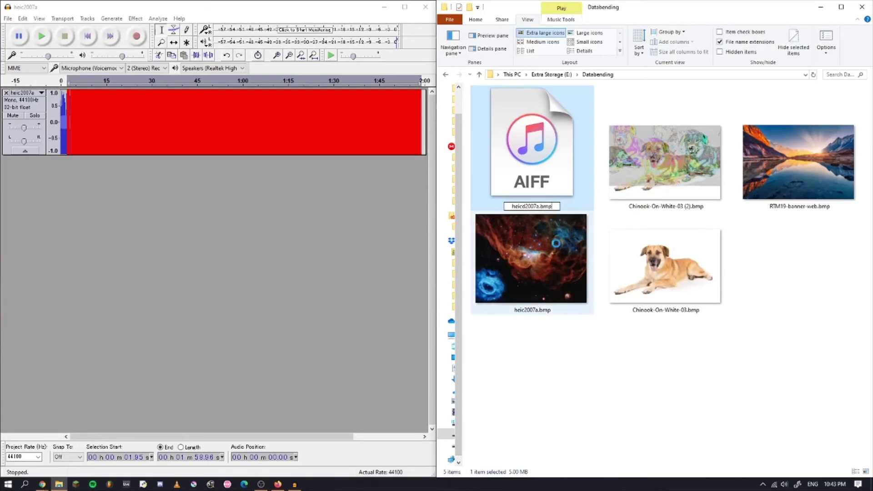
pyautogui.press('Return')
pyautogui.press('Return')
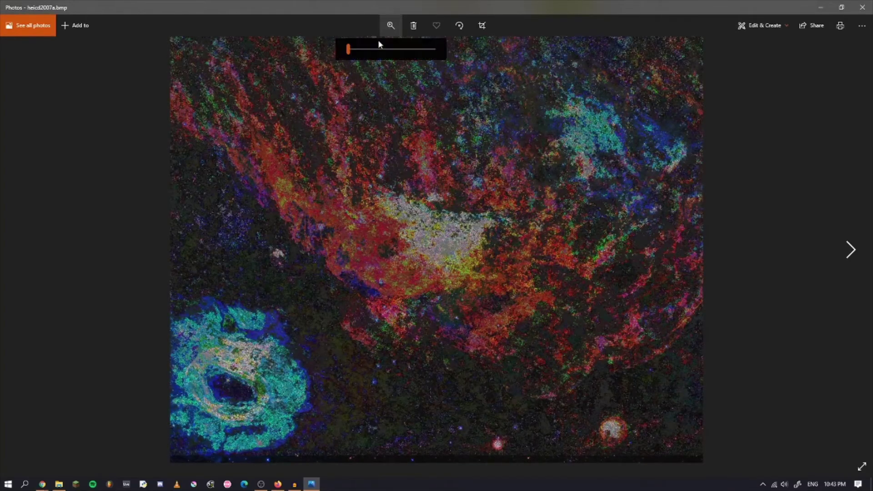
# - Scroll around the view to inspect the glitched heicd2007a.bmp nebula beside the original
pyautogui.scroll(-5, 336, 190)
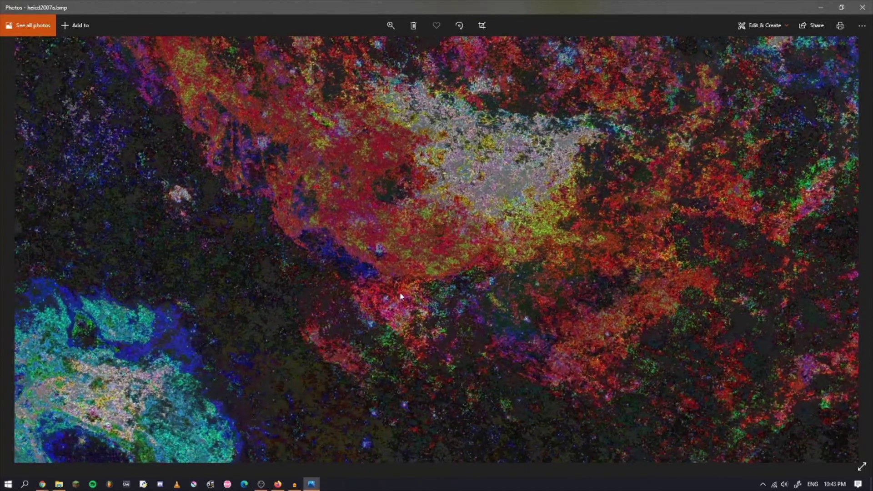
pyautogui.scroll(-3, 403, 297)
pyautogui.hscroll(3, 637, 137)
pyautogui.scroll(2, 713, 115)
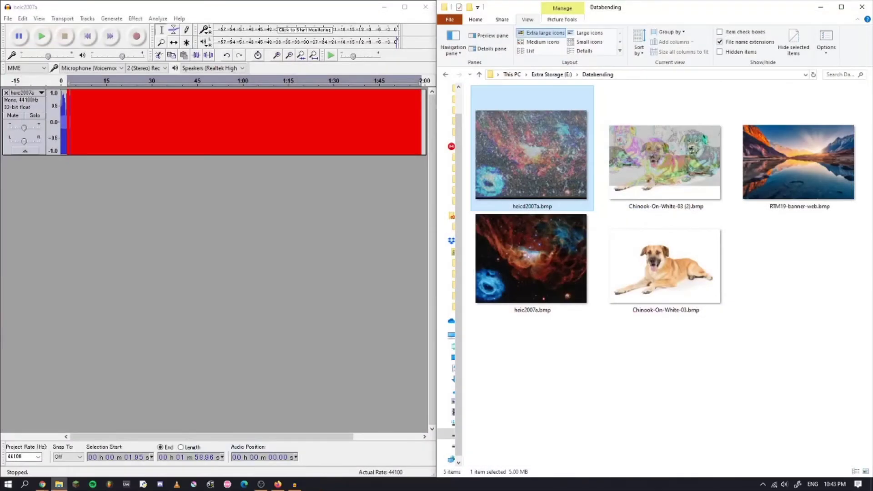
# - Import the RTM19-banner-web.bmp mountain image as raw data with a different sample encoding
pyautogui.click(760, 332)
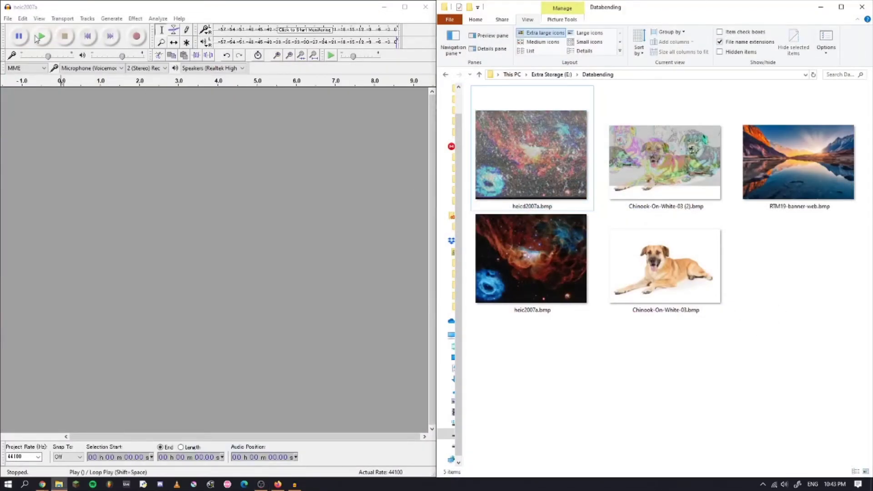
pyautogui.click(7, 19)
pyautogui.moveTo(57, 129)
pyautogui.click(173, 158)
pyautogui.click(265, 87)
pyautogui.click(462, 368)
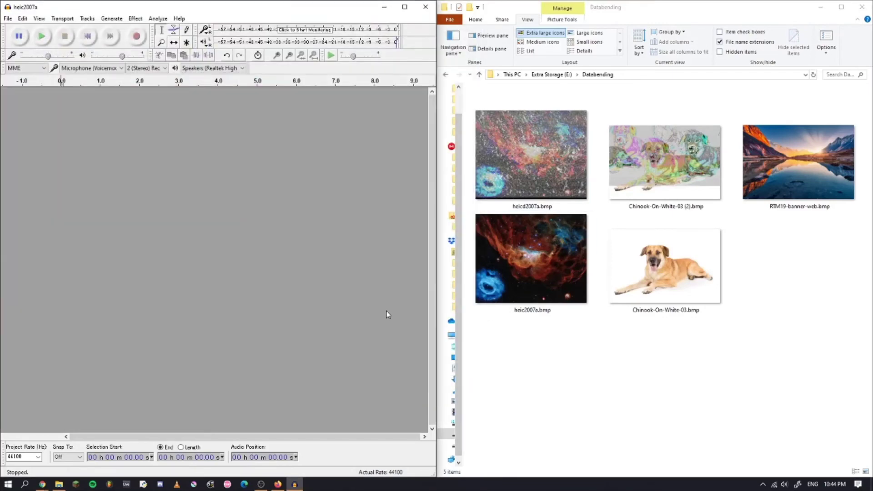
pyautogui.click(219, 201)
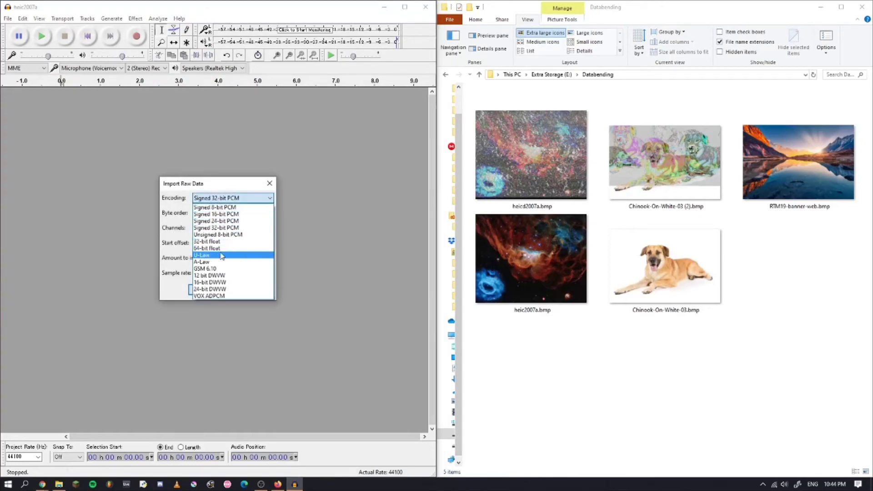
pyautogui.click(220, 262)
pyautogui.click(208, 290)
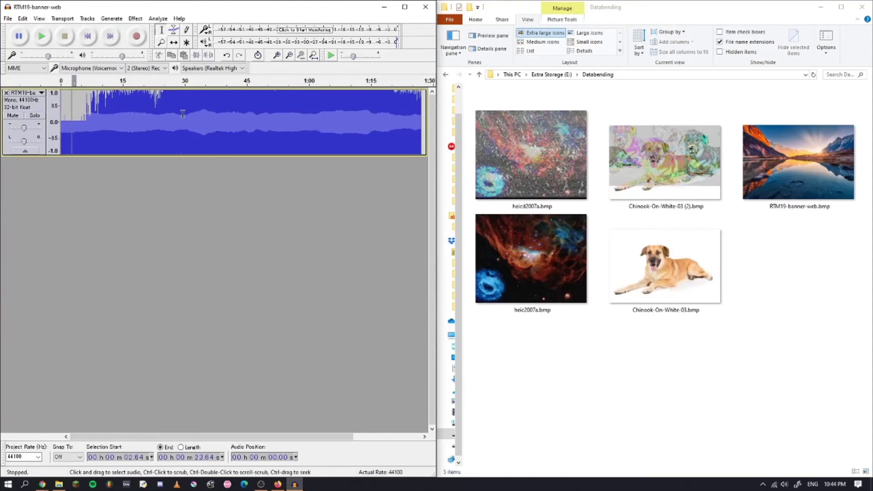
# - Fade out everything from about 2.8 s to the end and fit the track in view
pyautogui.moveTo(227, 119); pyautogui.dragTo(394, 116)
pyautogui.click(134, 19)
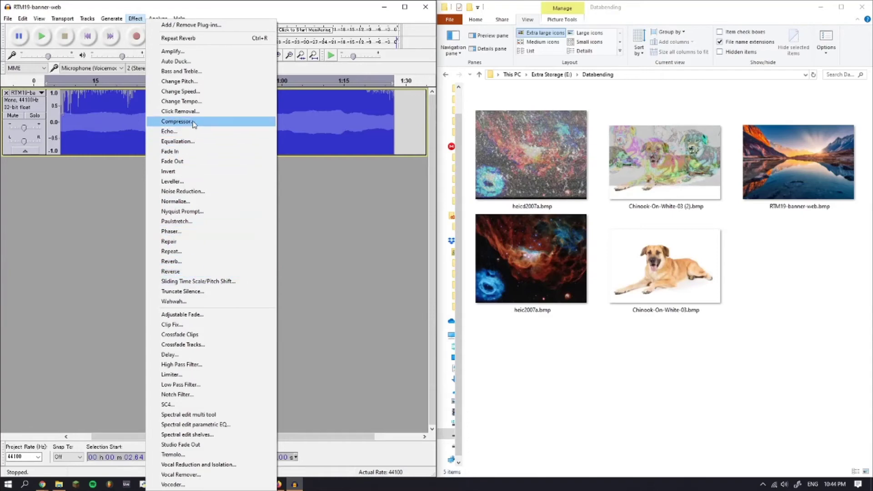
pyautogui.click(191, 161)
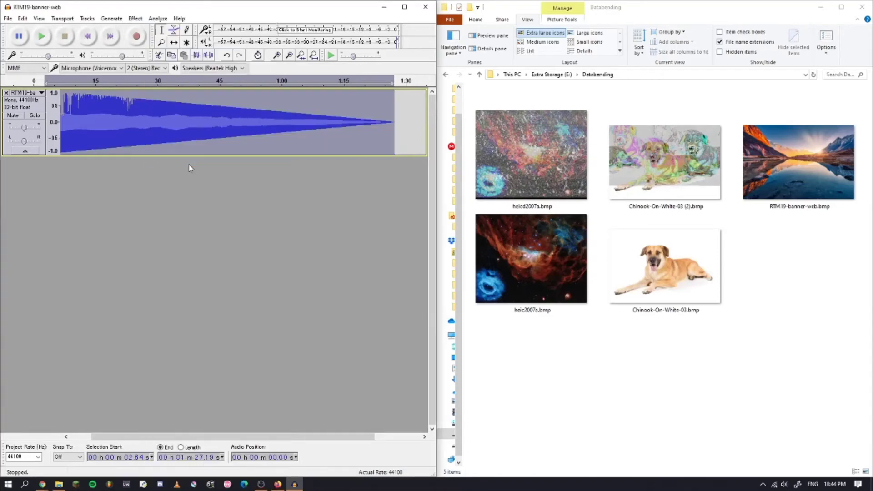
pyautogui.hotkey('ctrl', '3')
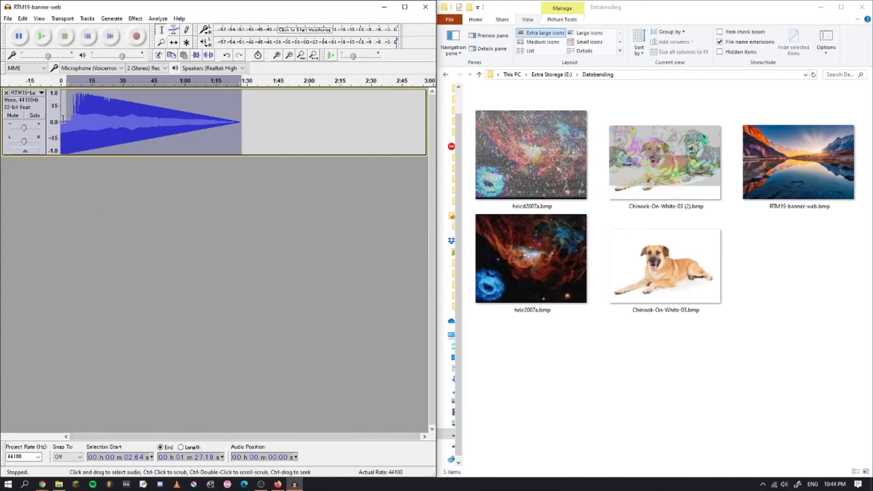
pyautogui.hotkey('ctrl', 'f')
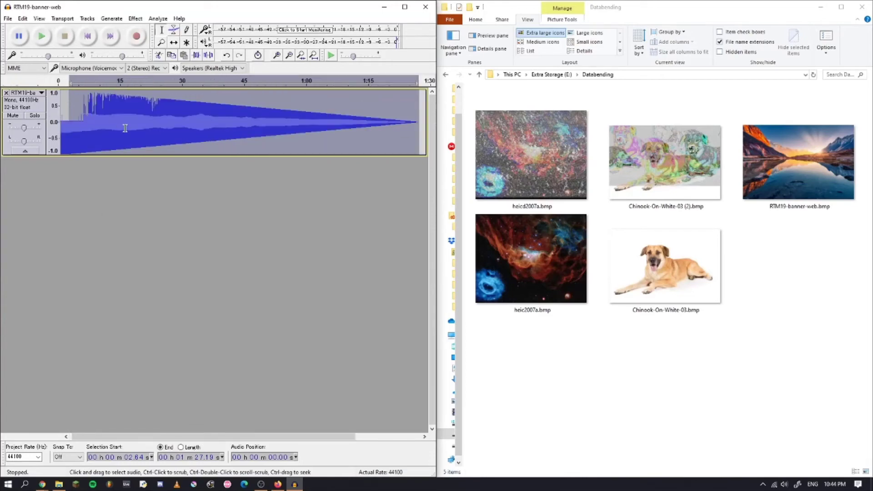
# - Split off the 22–41 s section and move it after the fading clip near the end
pyautogui.click(132, 126)
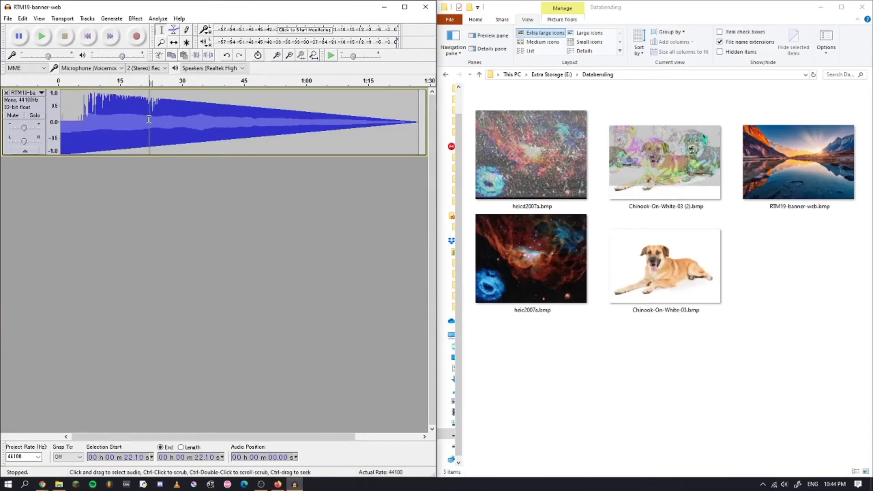
pyautogui.moveTo(151, 119); pyautogui.dragTo(215, 124)
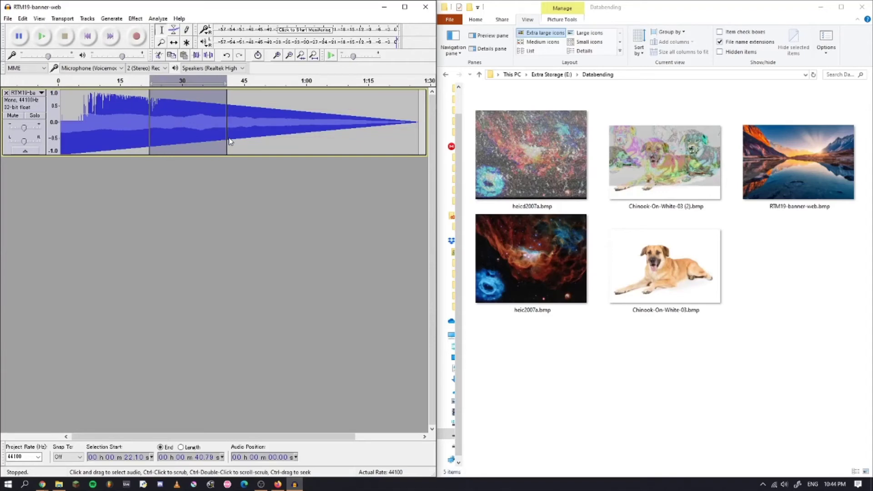
pyautogui.click(174, 43)
pyautogui.hotkey('ctrl', 'i')
pyautogui.hotkey('ctrl', '3')
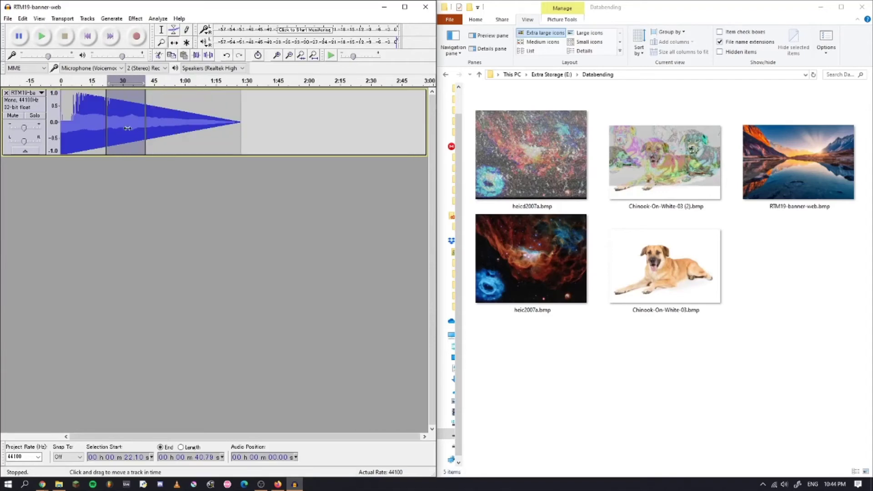
pyautogui.moveTo(131, 119); pyautogui.dragTo(260, 124)
pyautogui.moveTo(187, 121); pyautogui.dragTo(164, 114)
pyautogui.moveTo(254, 127); pyautogui.dragTo(218, 123)
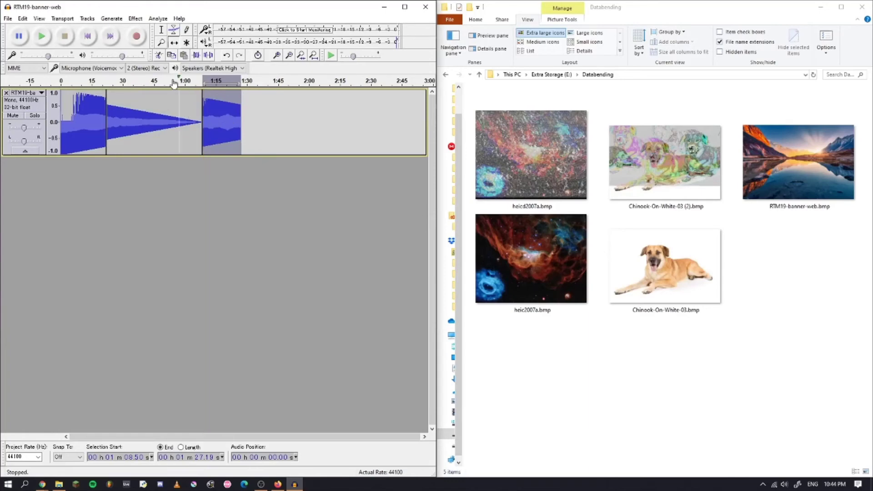
# - Select the audio from 0:14 to 1:20
pyautogui.click(161, 30)
pyautogui.click(183, 124)
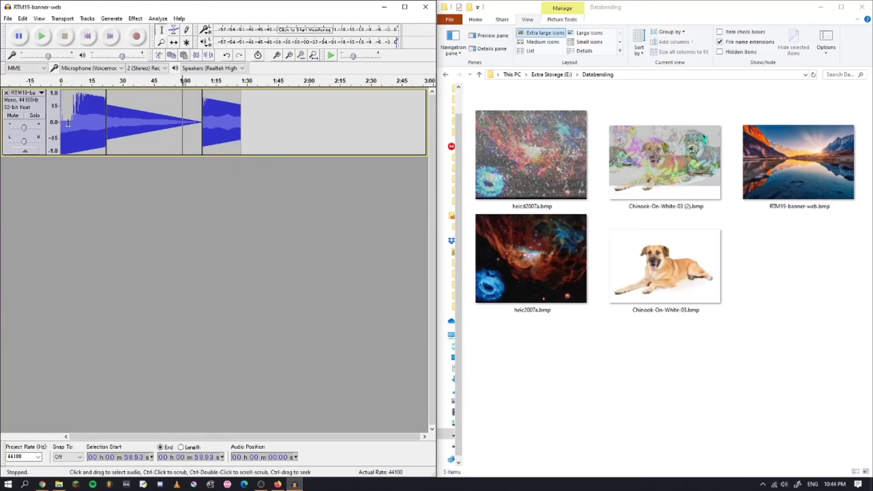
pyautogui.hotkey('ctrl', '1')
pyautogui.hotkey('ctrl', '3')
pyautogui.moveTo(90, 109); pyautogui.dragTo(226, 109)
pyautogui.click(135, 19)
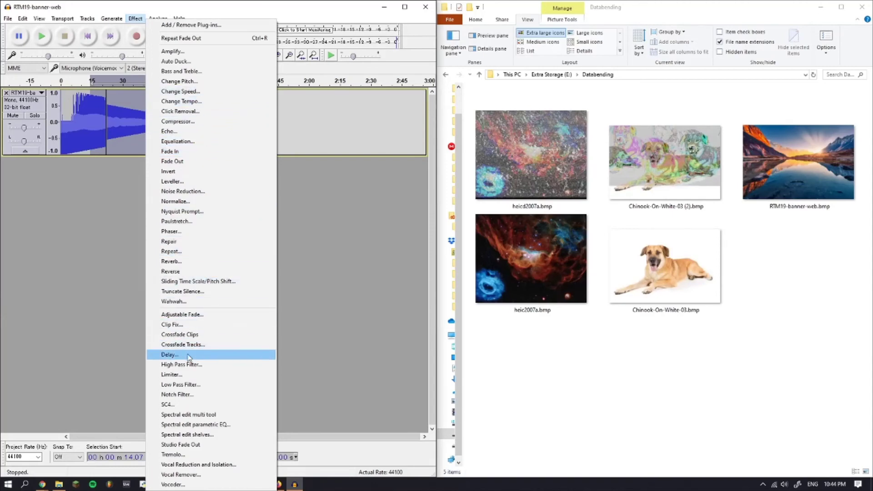
# - Apply a Phaser effect to the 0:14–1:20 selection
pyautogui.click(200, 231)
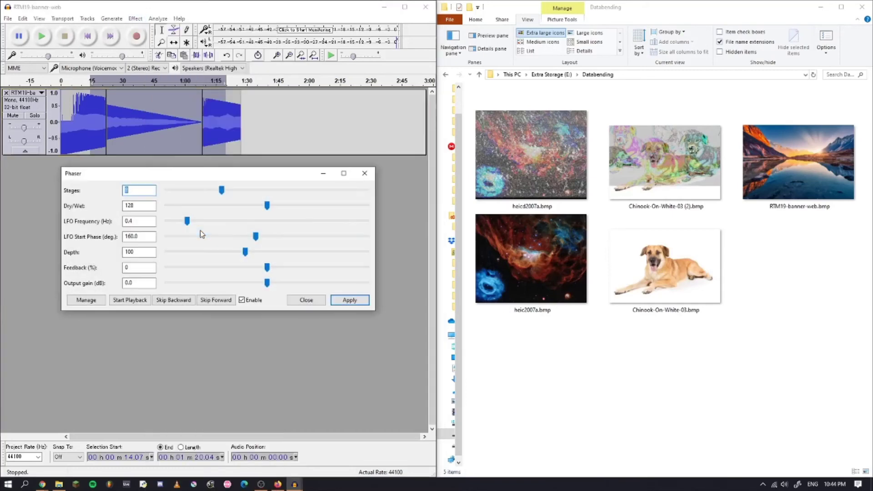
pyautogui.click(341, 302)
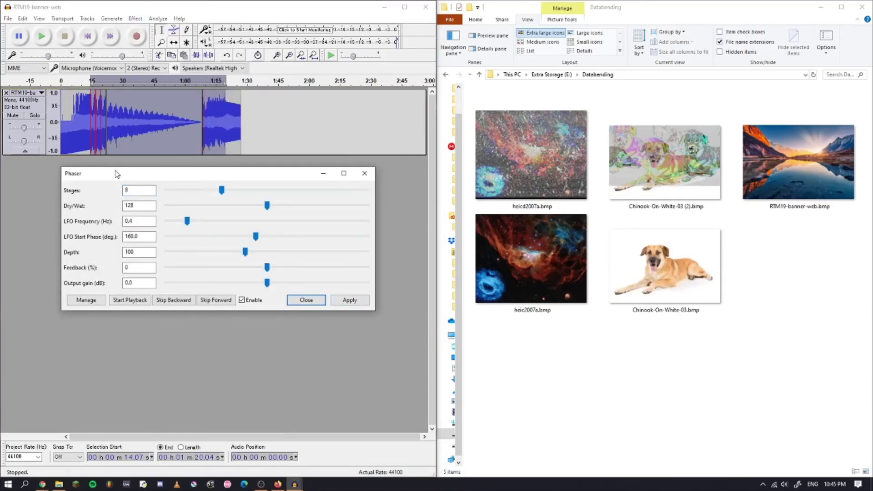
pyautogui.click(370, 176)
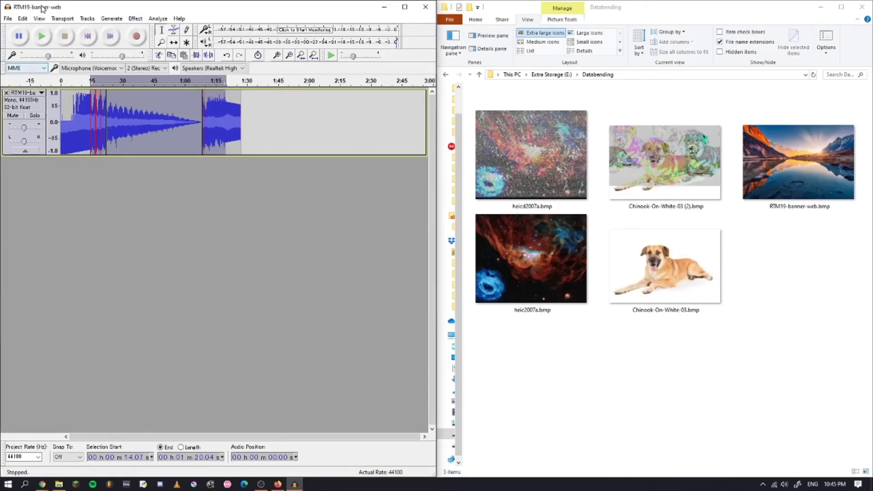
# - Export the whole track to Databending as raw header-less A-Law RTM19-banner-web.aiff
pyautogui.click(81, 123)
pyautogui.click(7, 18)
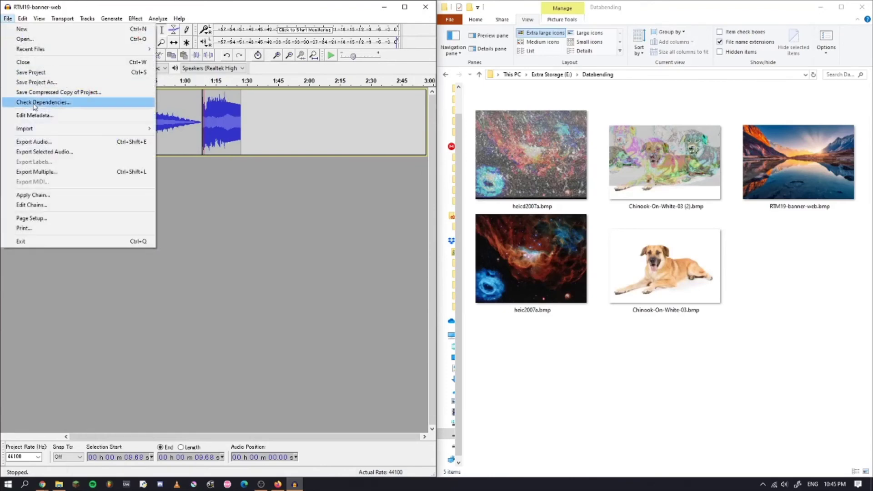
pyautogui.click(50, 141)
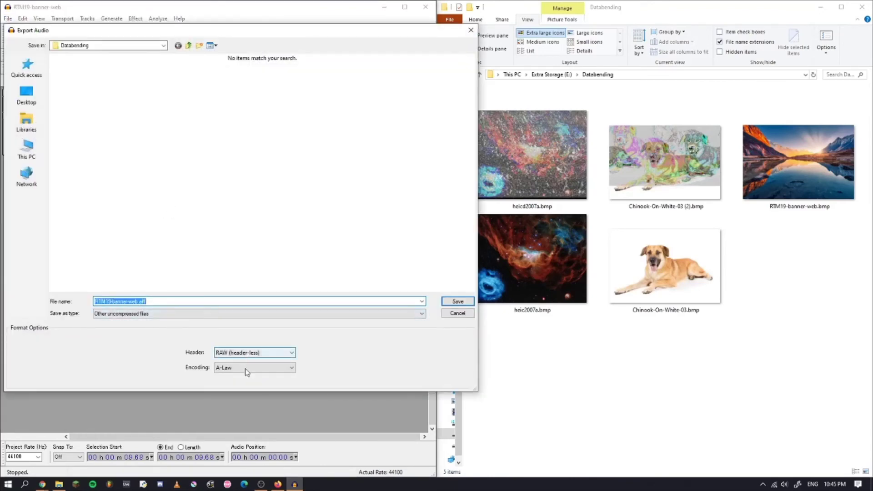
pyautogui.click(458, 301)
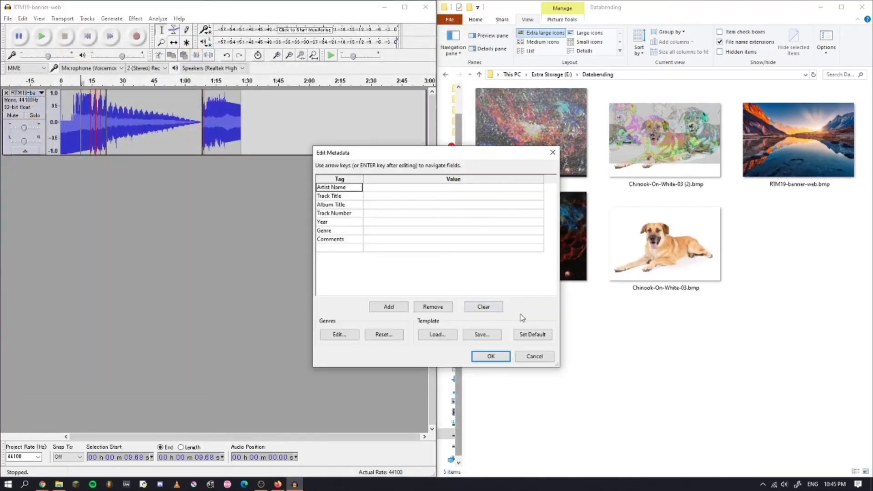
pyautogui.click(492, 357)
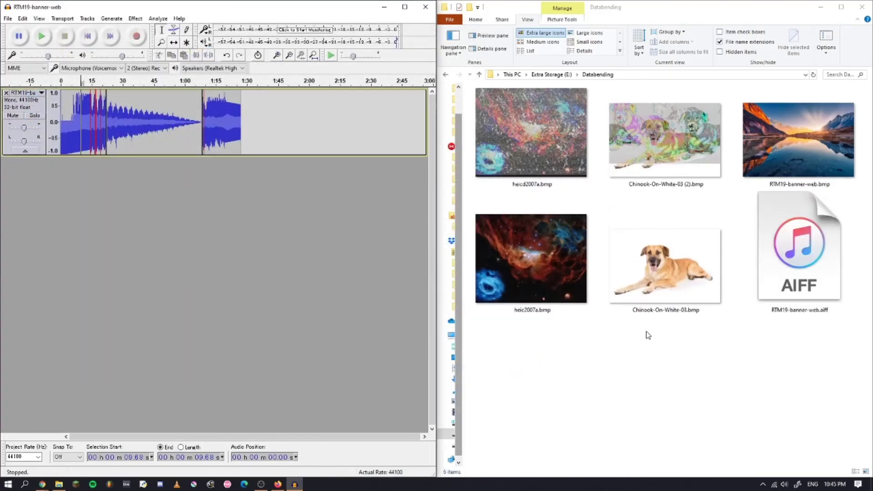
# - Rename the exported AIFF to RTM19-banner-web (2).bmp, accepting the extension change
pyautogui.rightClick(535, 190)
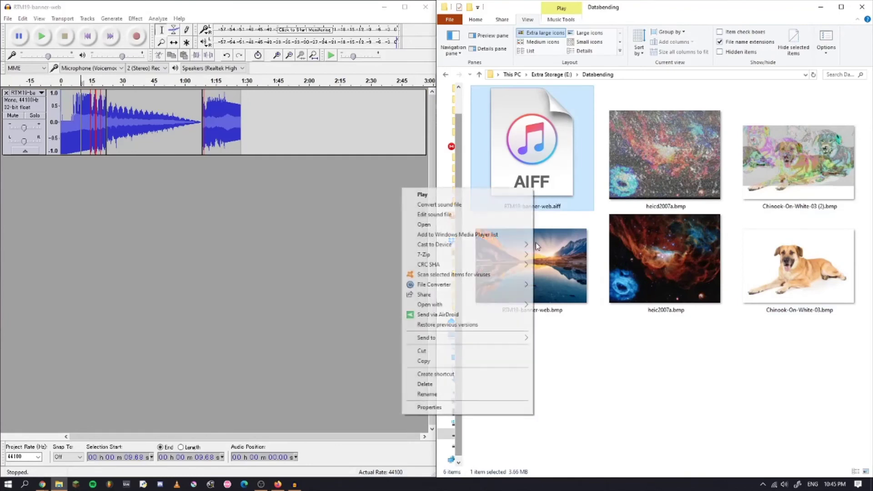
pyautogui.click(476, 398)
pyautogui.click(563, 207)
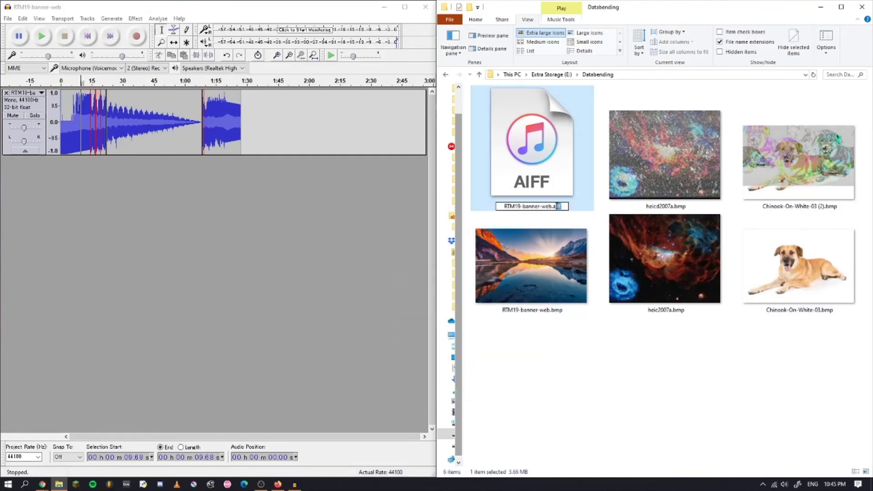
pyautogui.moveTo(556, 207); pyautogui.dragTo(553, 207)
pyautogui.write('bmp')
pyautogui.press('Return')
pyautogui.press('Return')
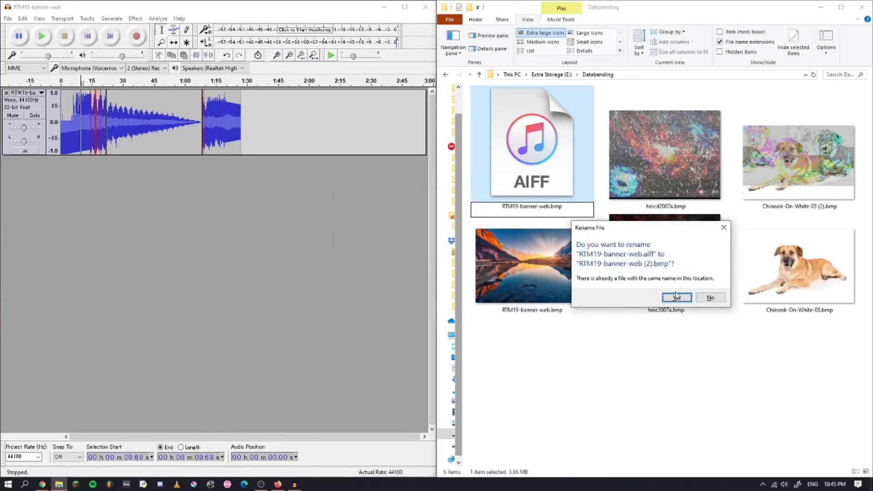
pyautogui.click(676, 298)
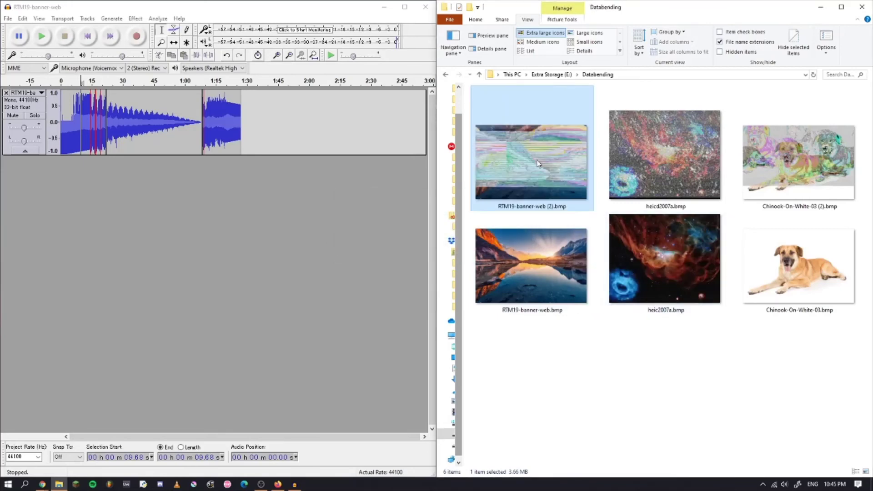